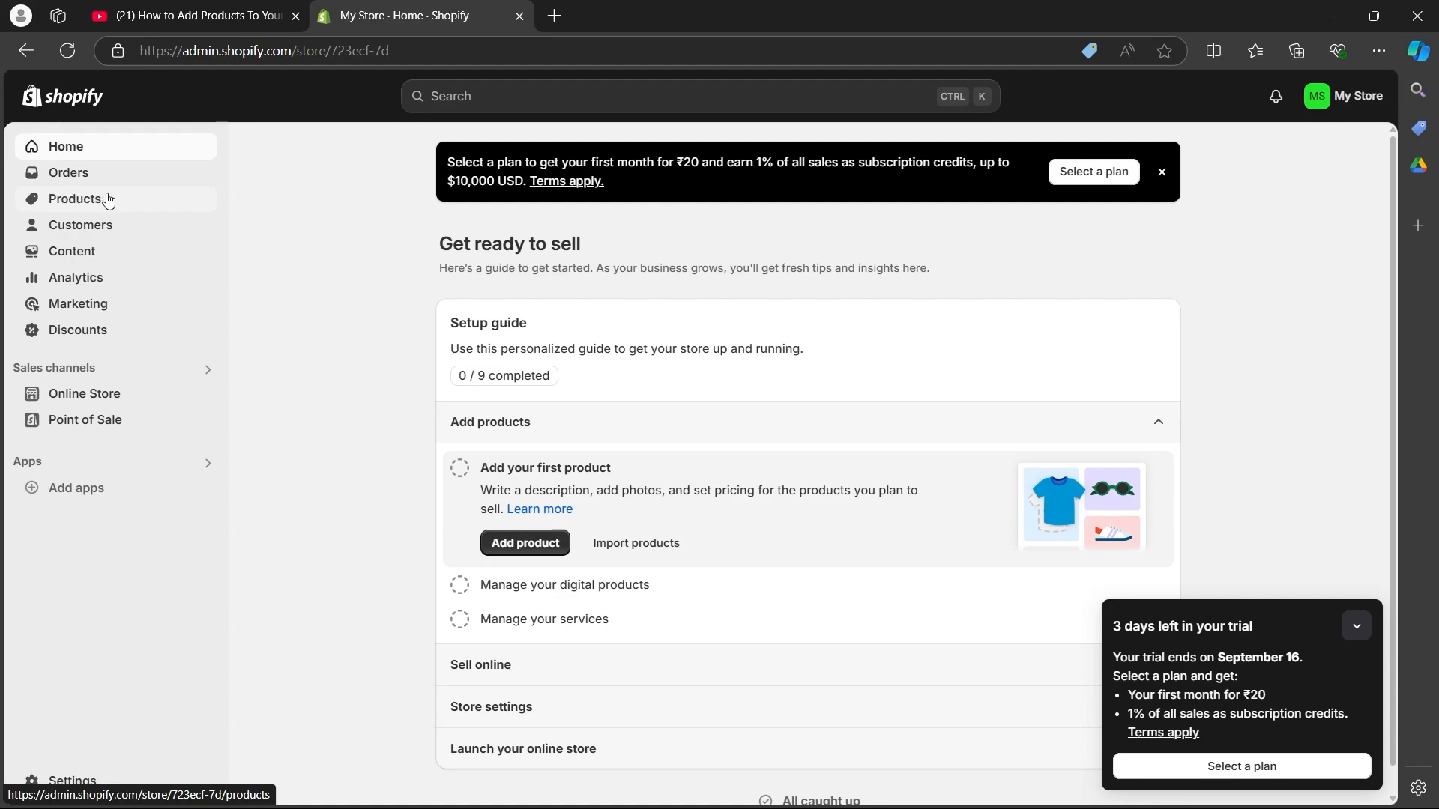
Step: Open the store's Products page
left_click(83, 199)
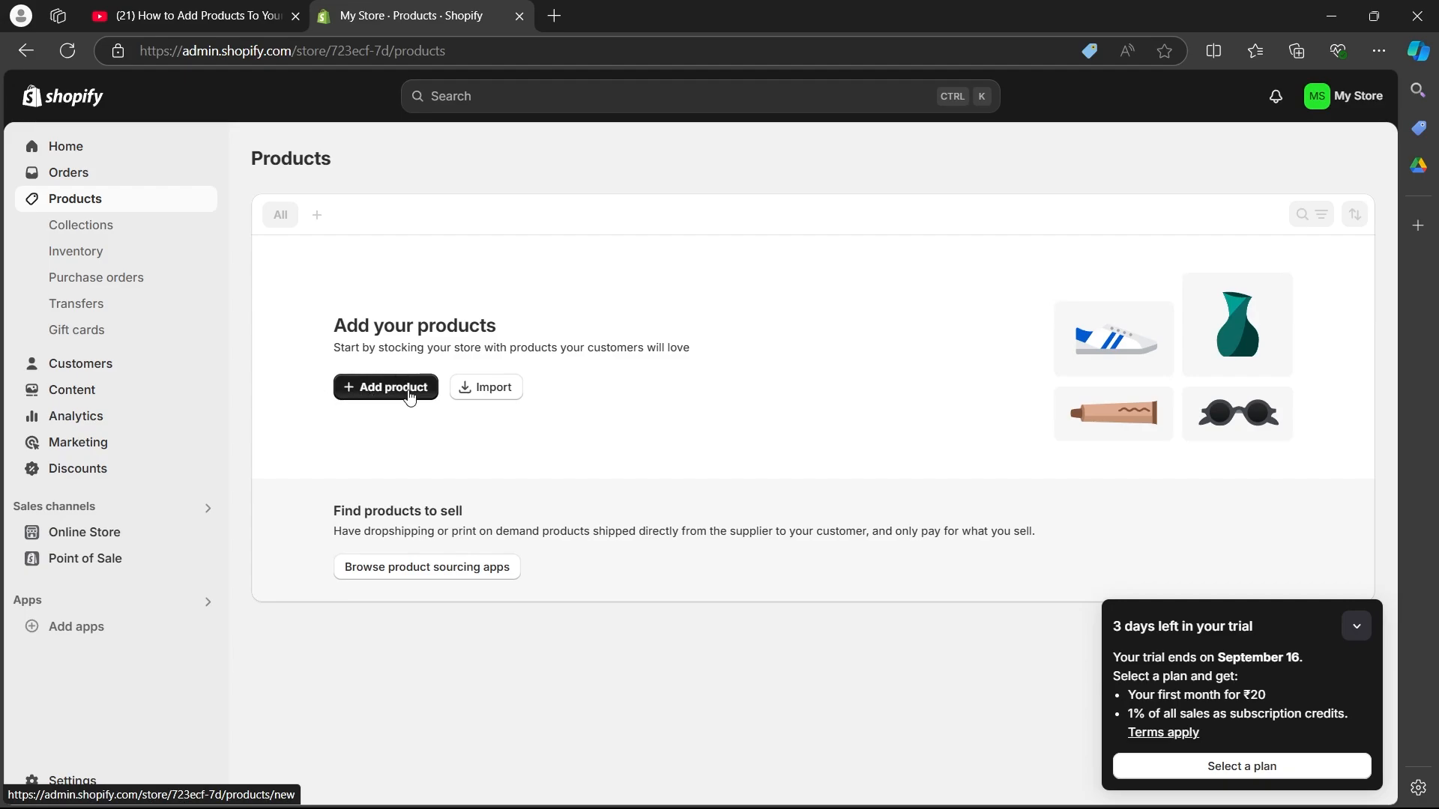
left_click(467, 397)
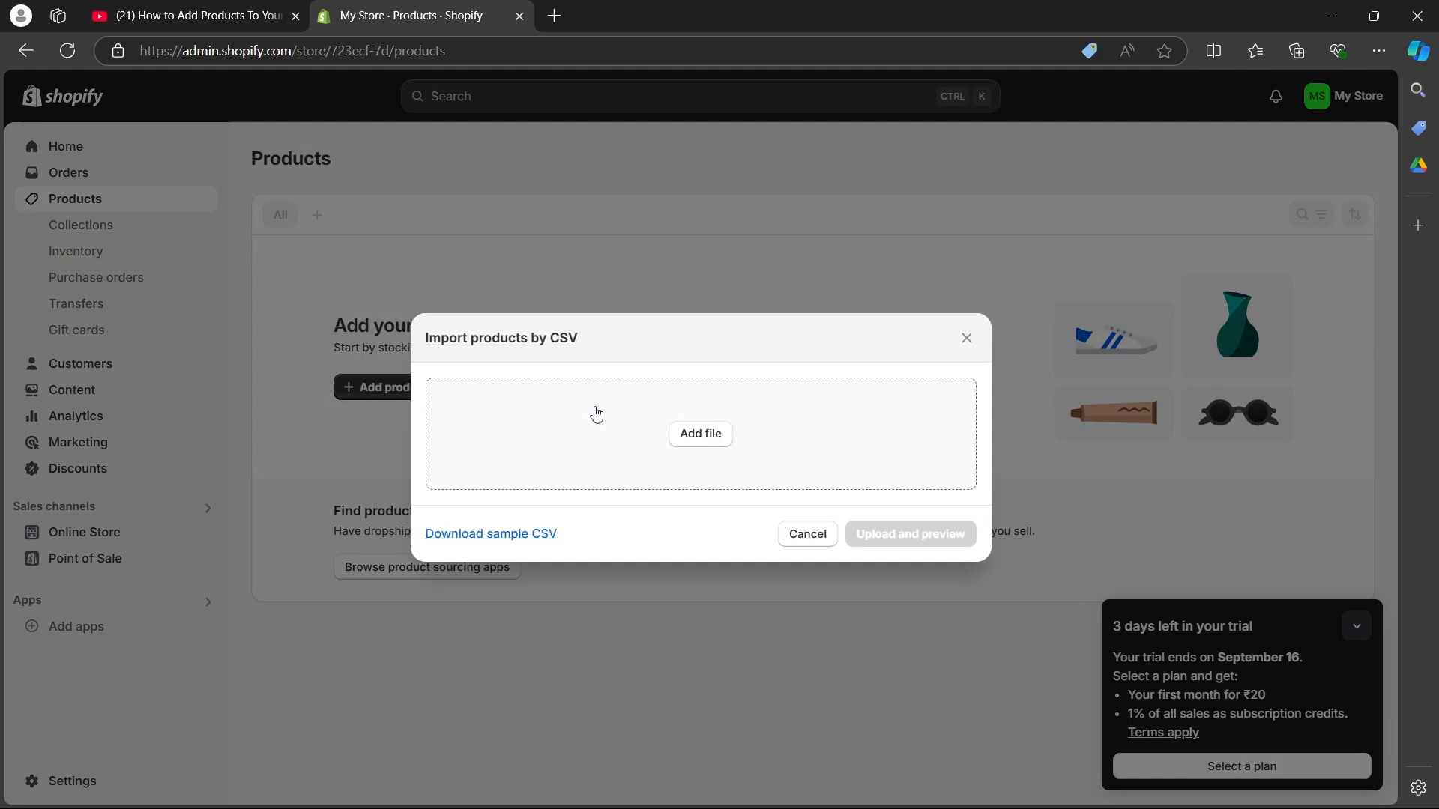
left_click(701, 436)
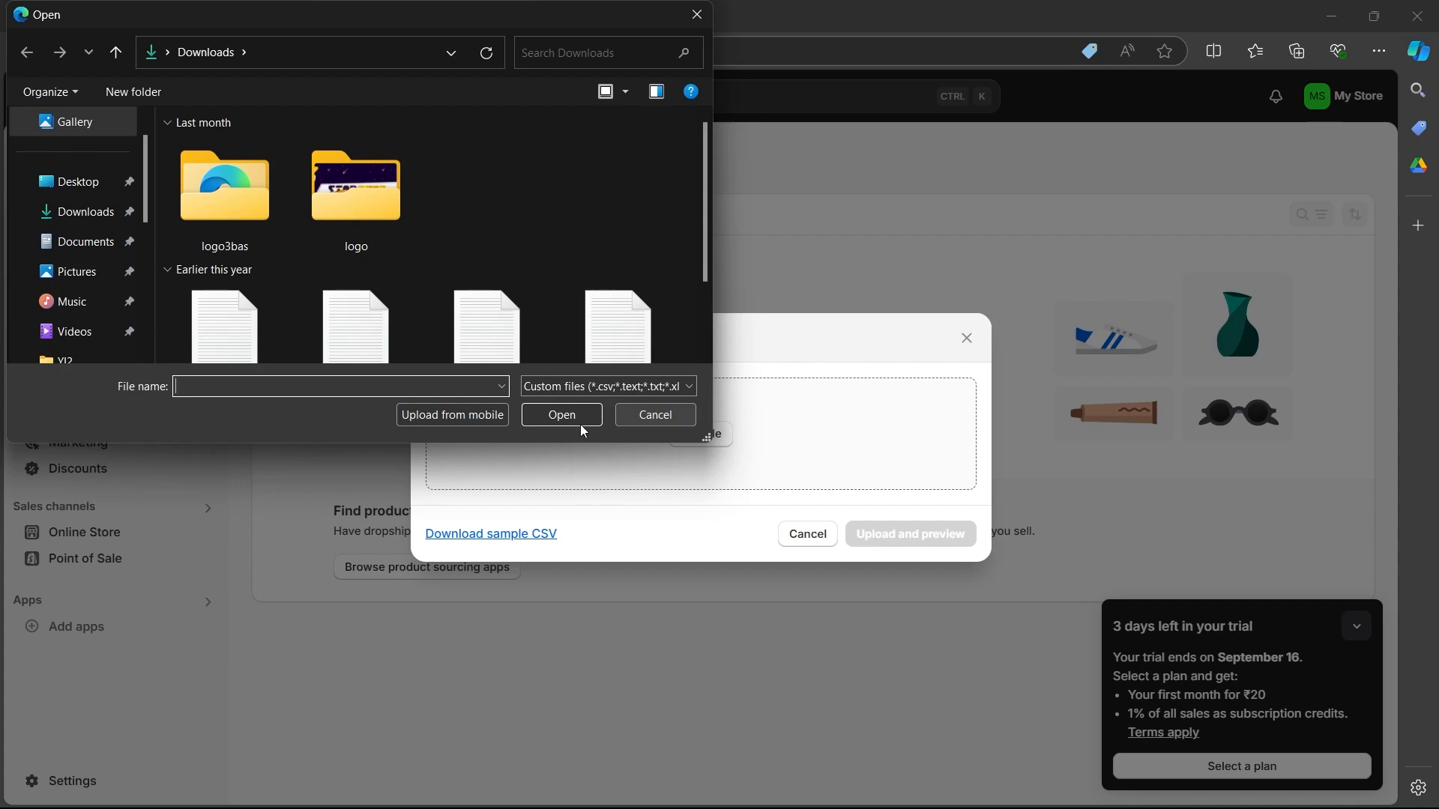
left_click(678, 418)
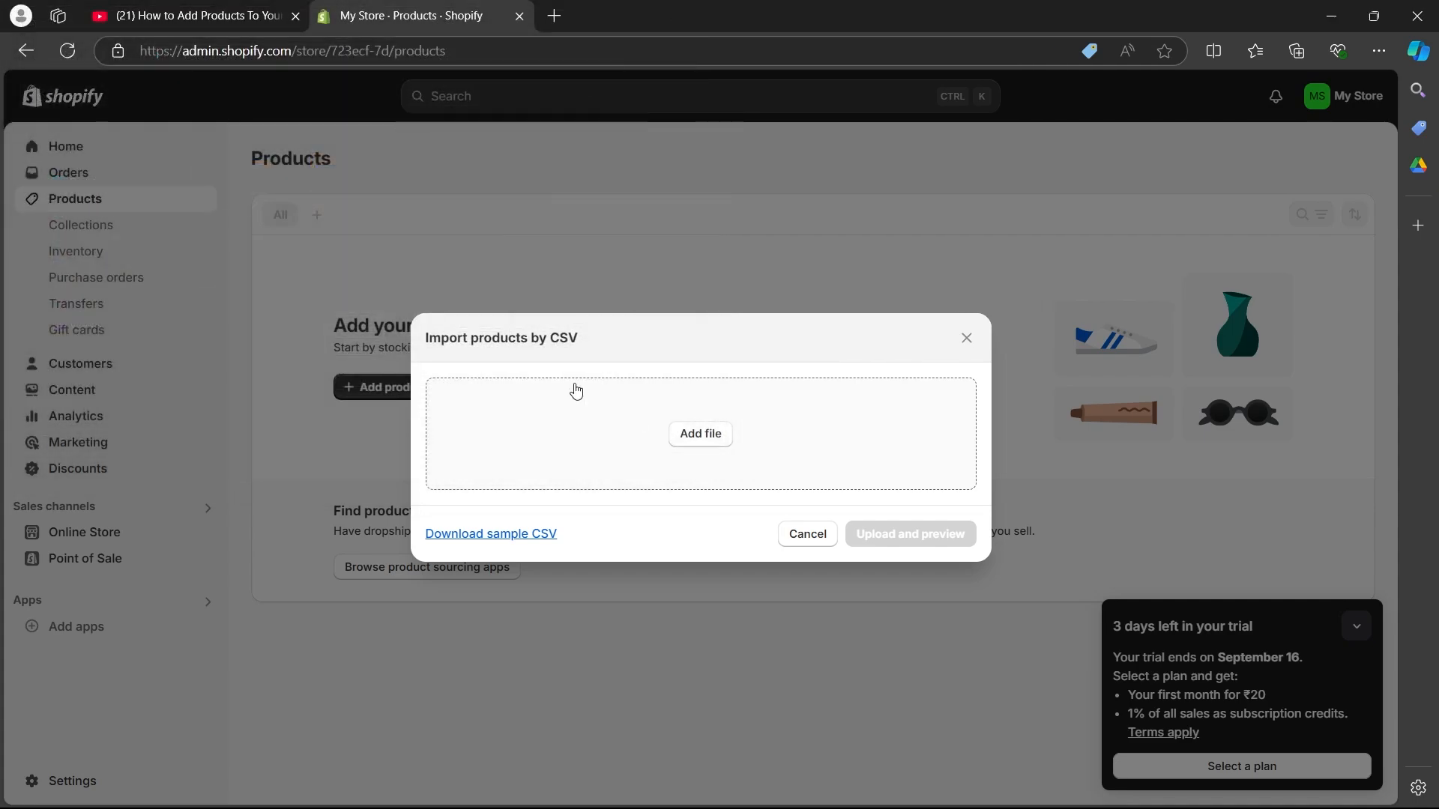
left_click(817, 533)
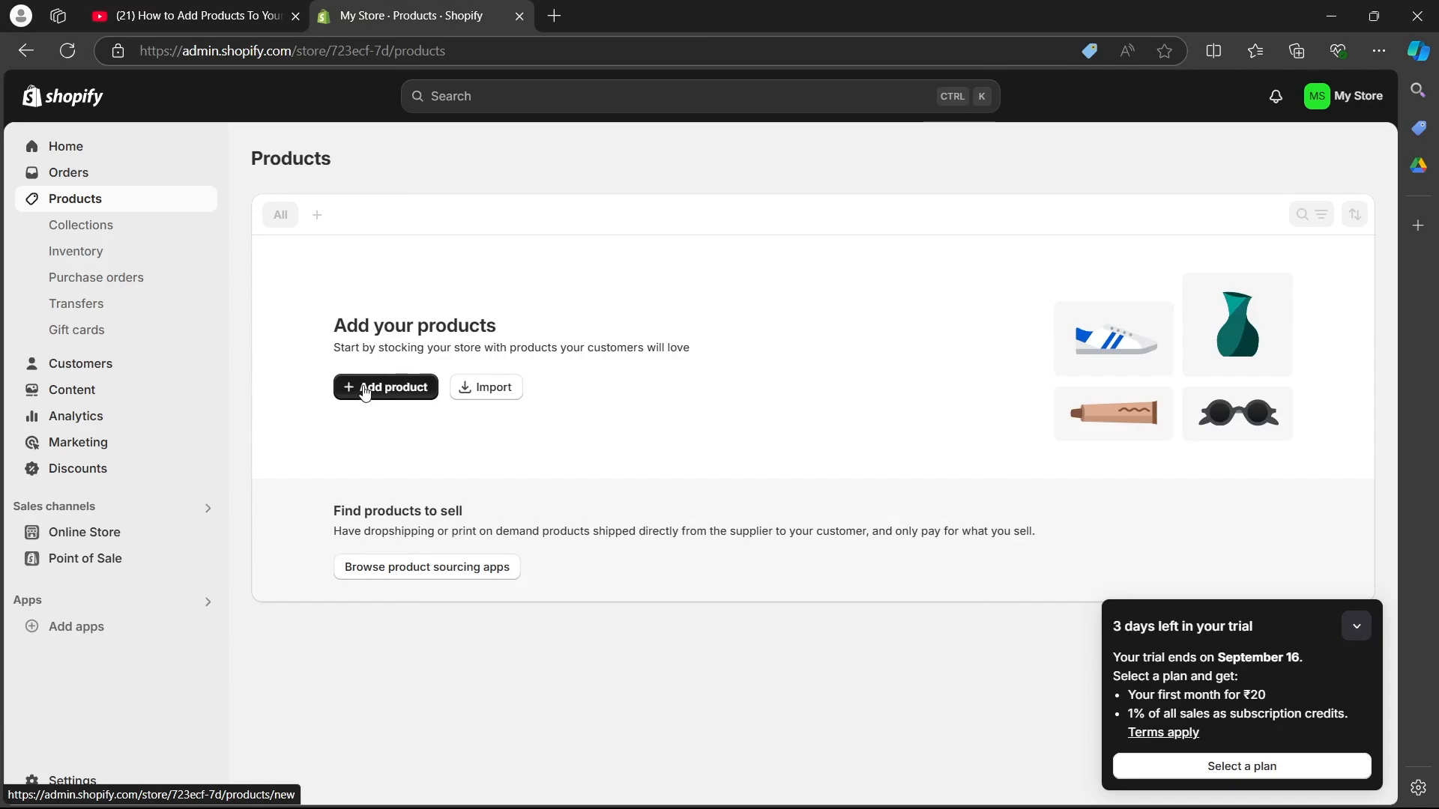
Step: Start a new product and title it "Digital Art"
left_click(401, 398)
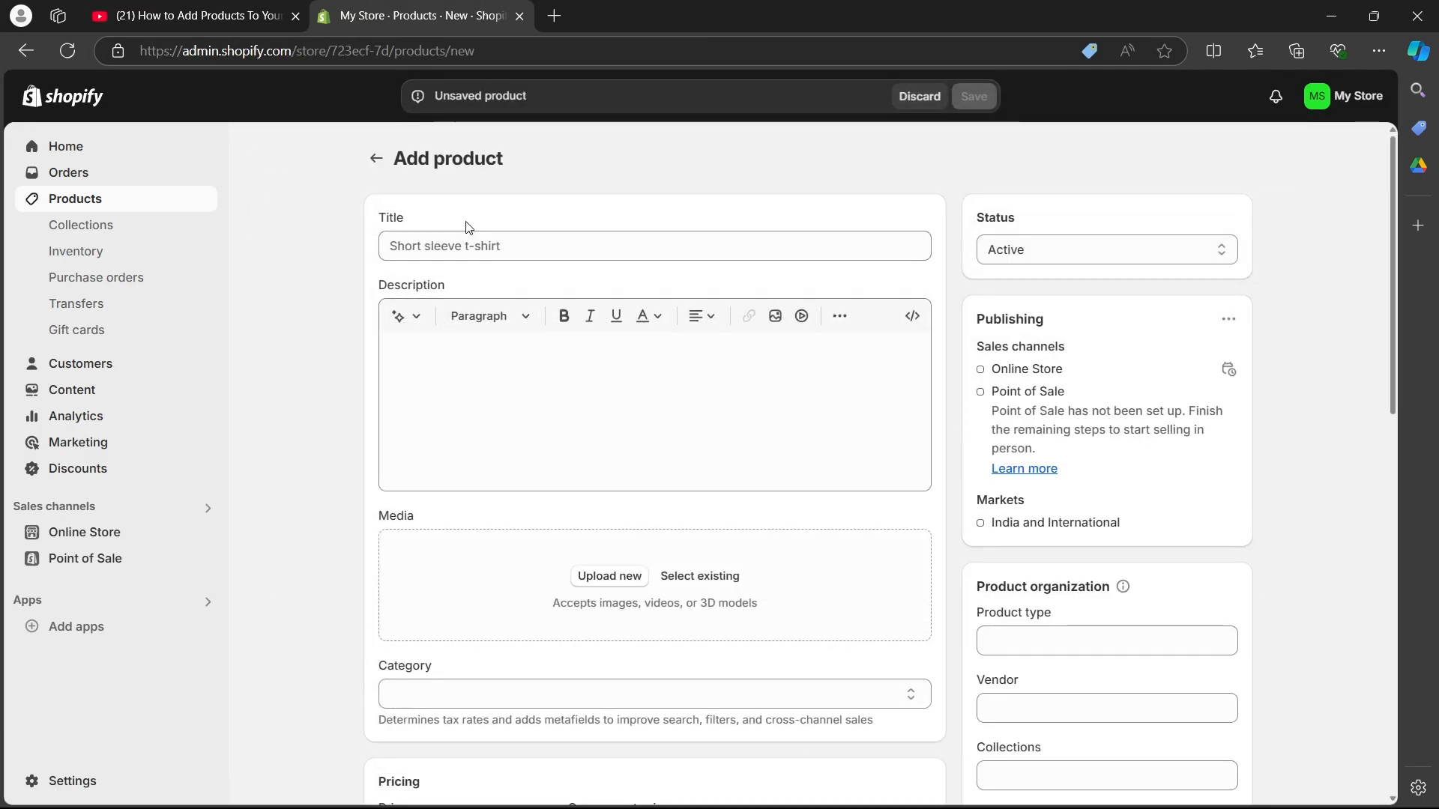
left_click(452, 245)
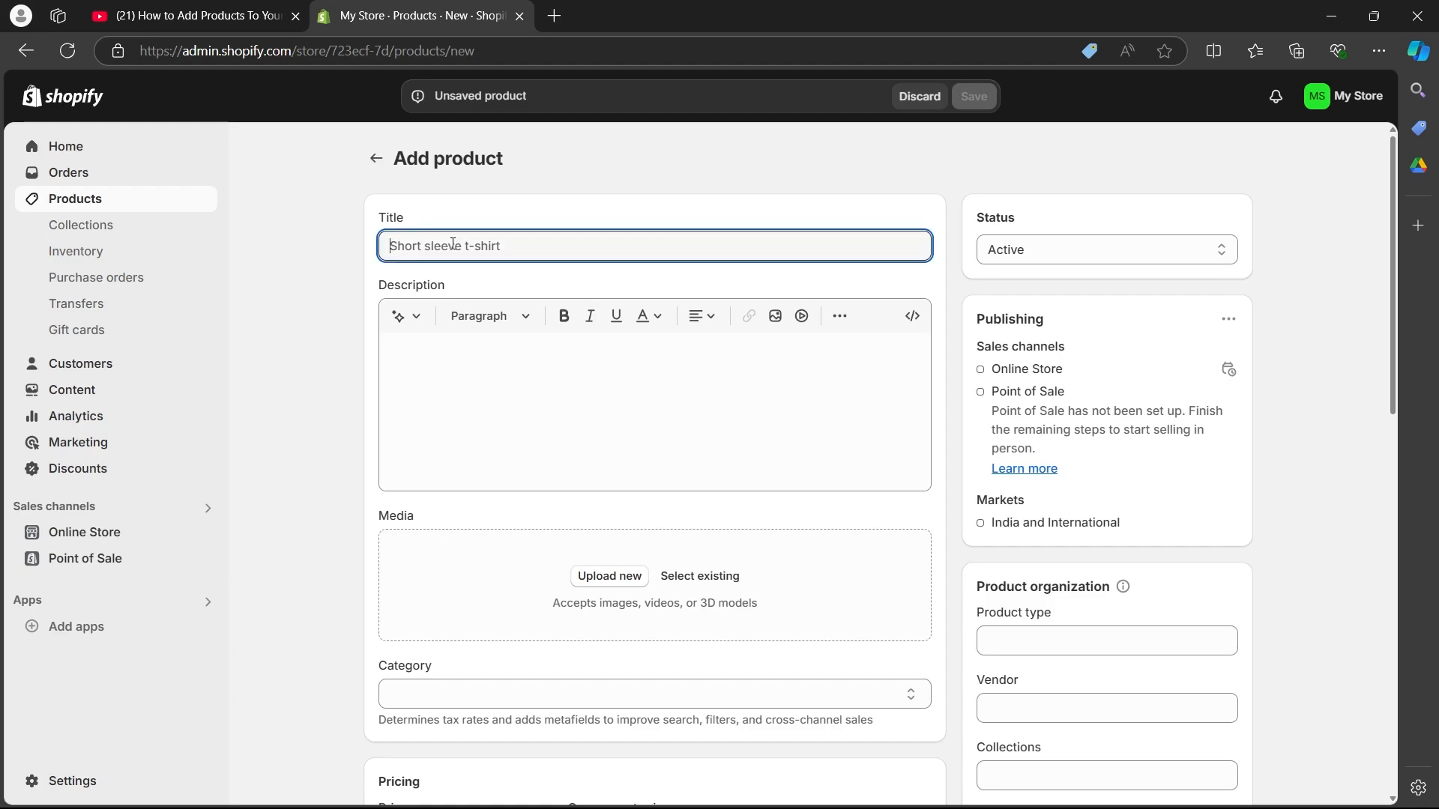
type("Digital Art")
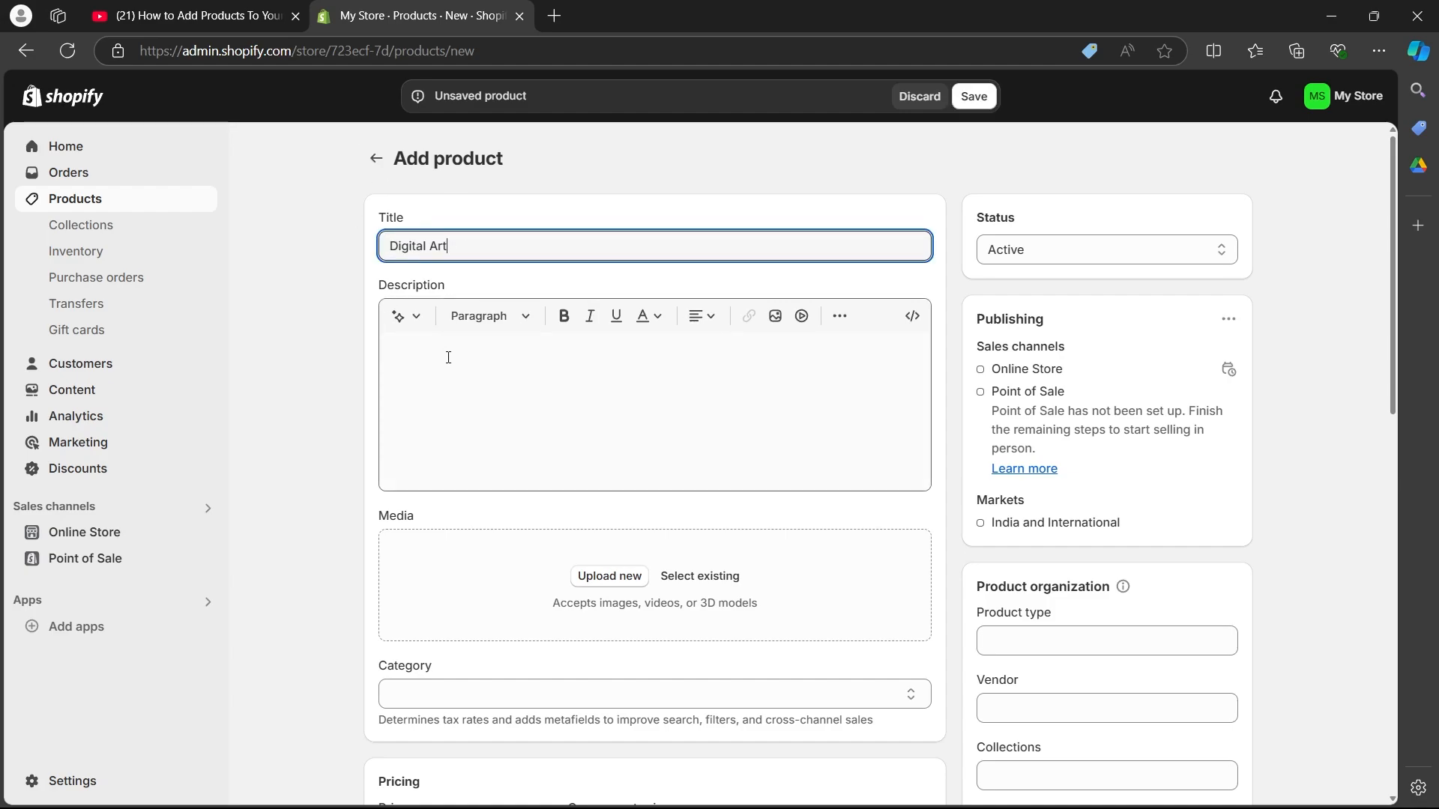
Step: Prepare an automatically generated product description with the keywords "I have a digital art visualizing pizza" and the Persuasive tone
left_click(446, 367)
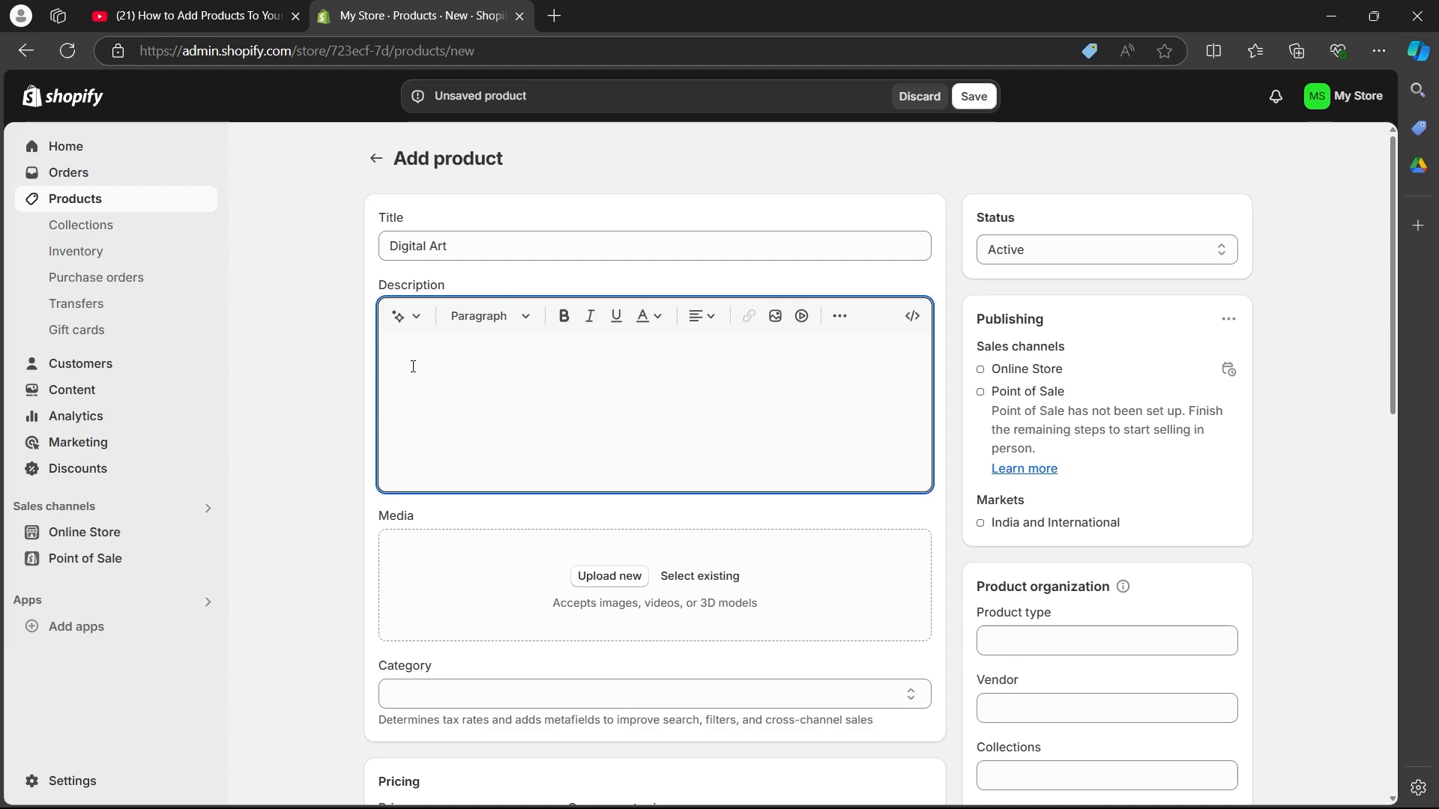
left_click(407, 320)
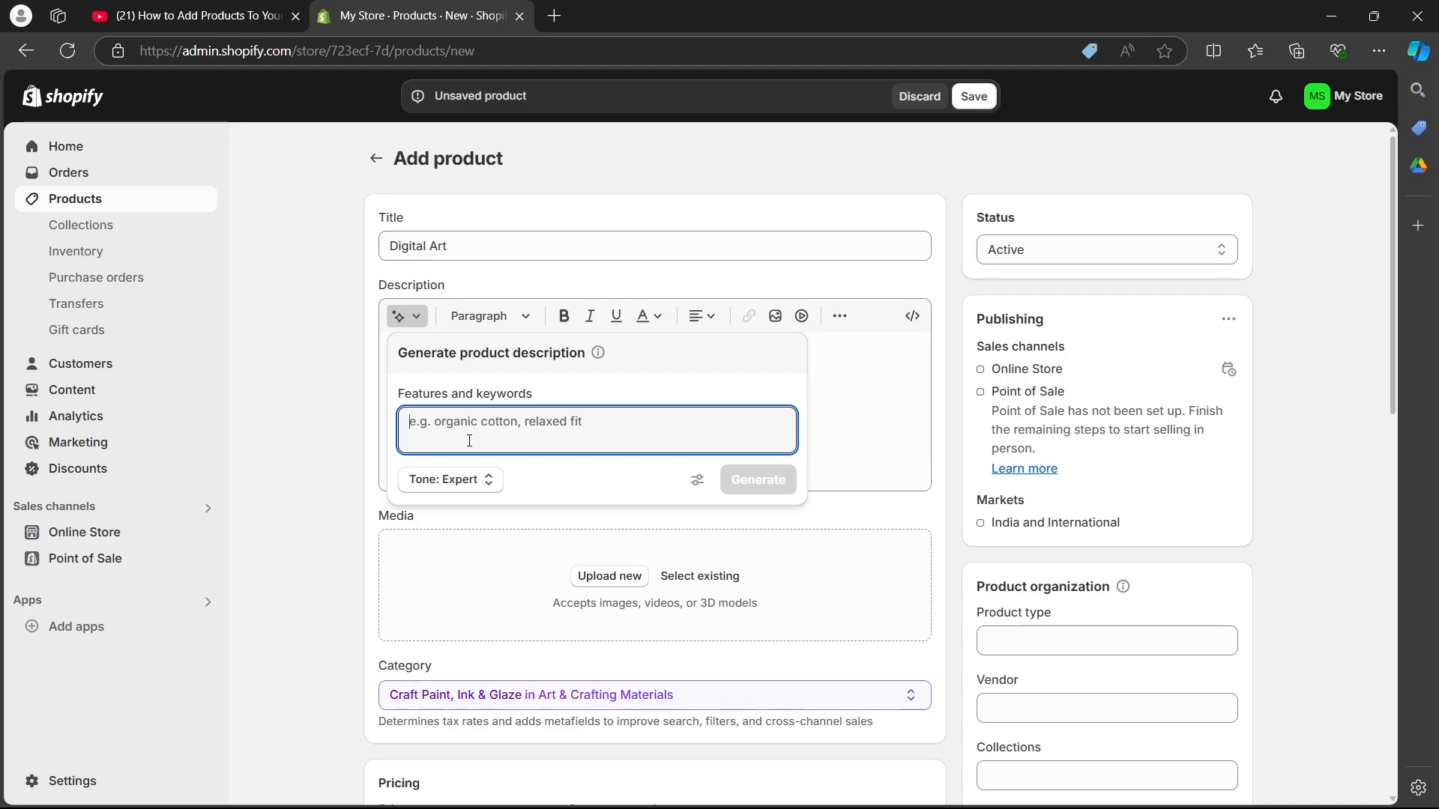
type("I have a digital art visualizing pizza")
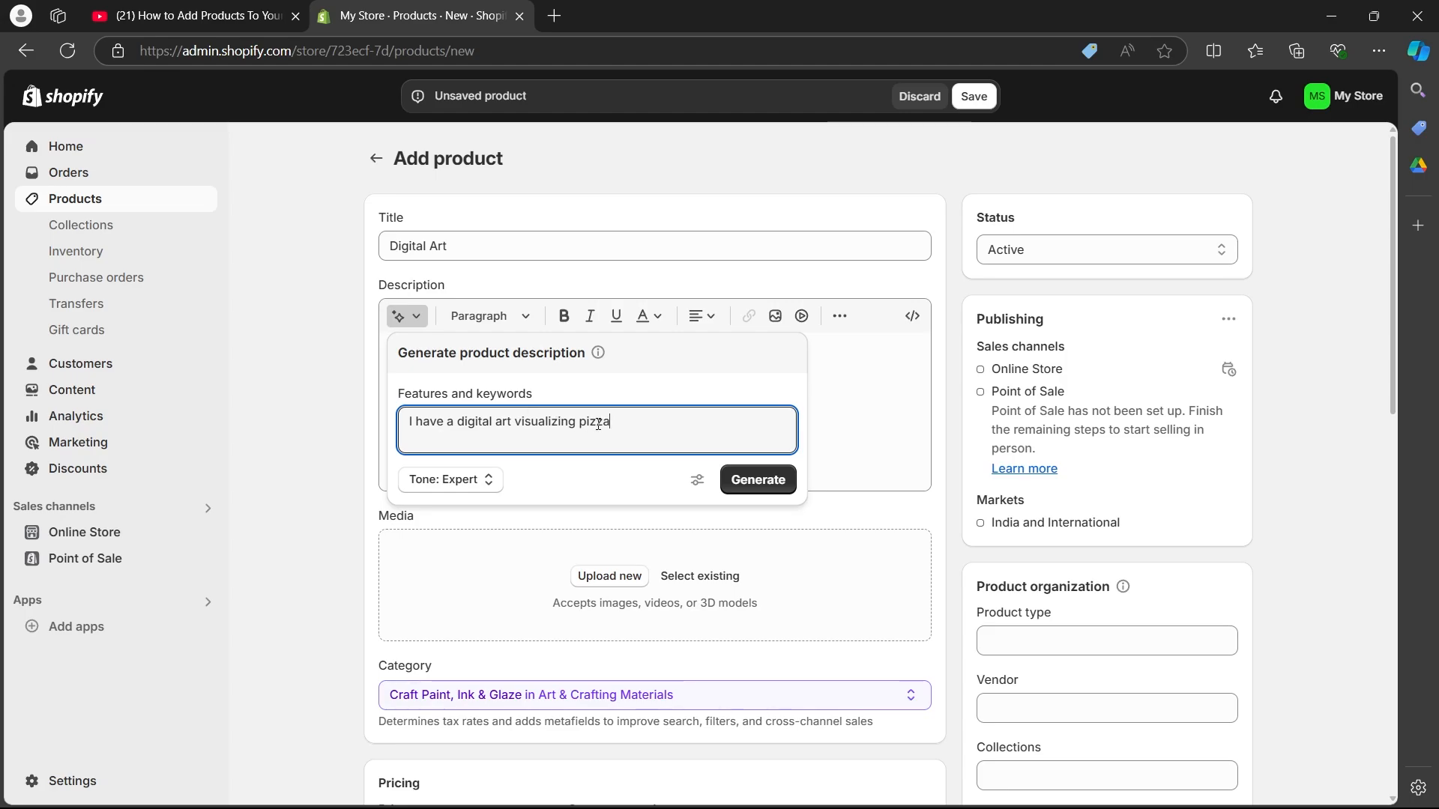
left_click(477, 484)
left_click(543, 487)
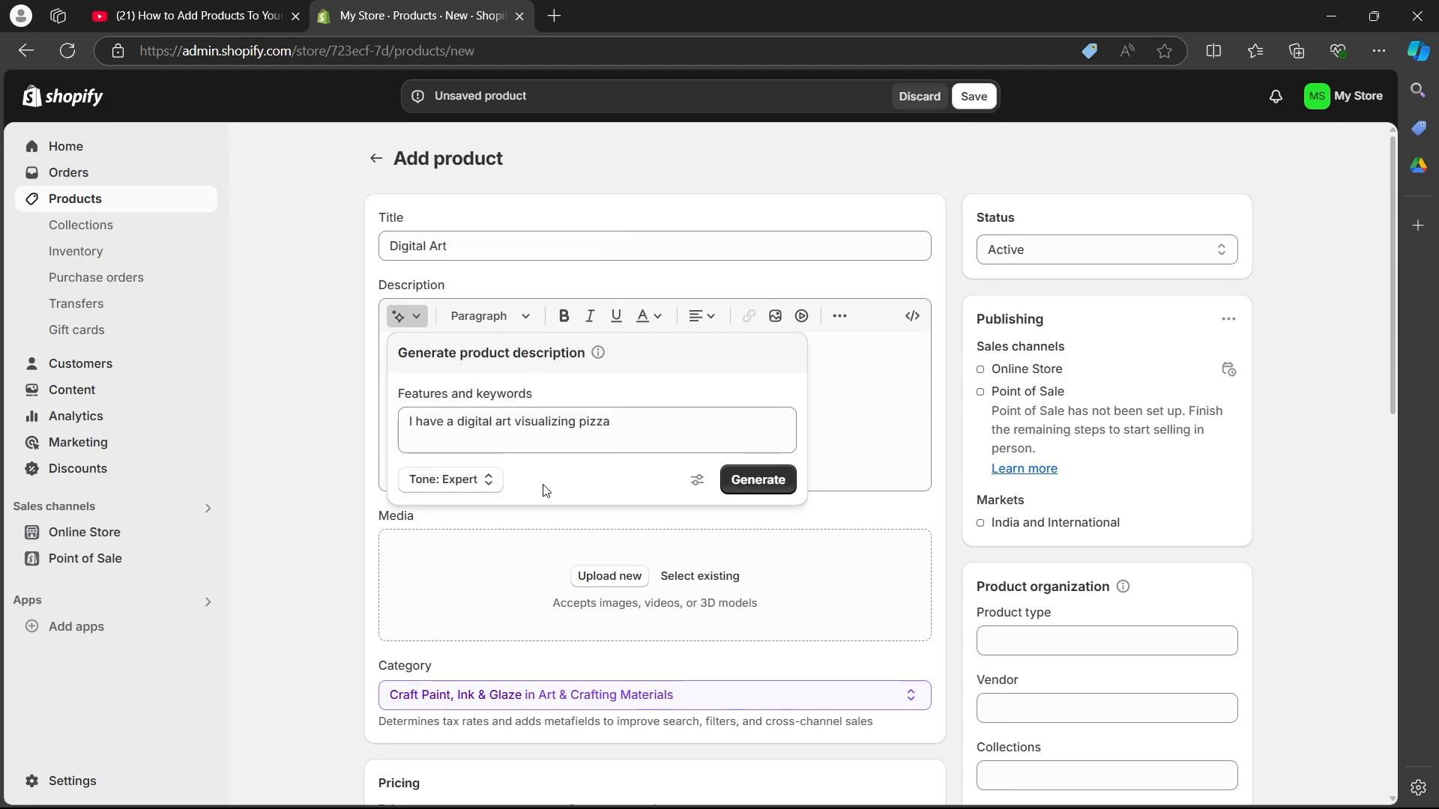
left_click(482, 483)
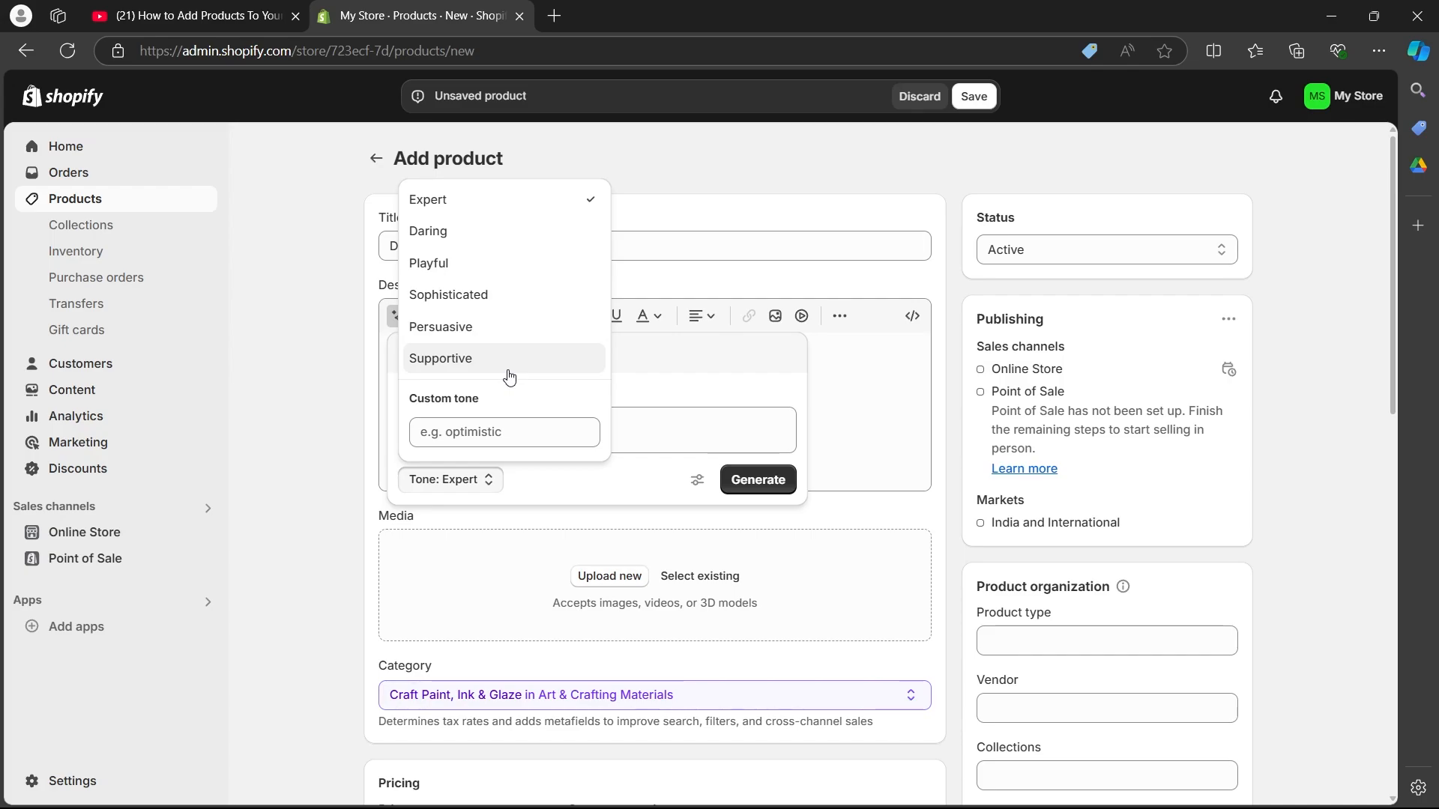
left_click(495, 323)
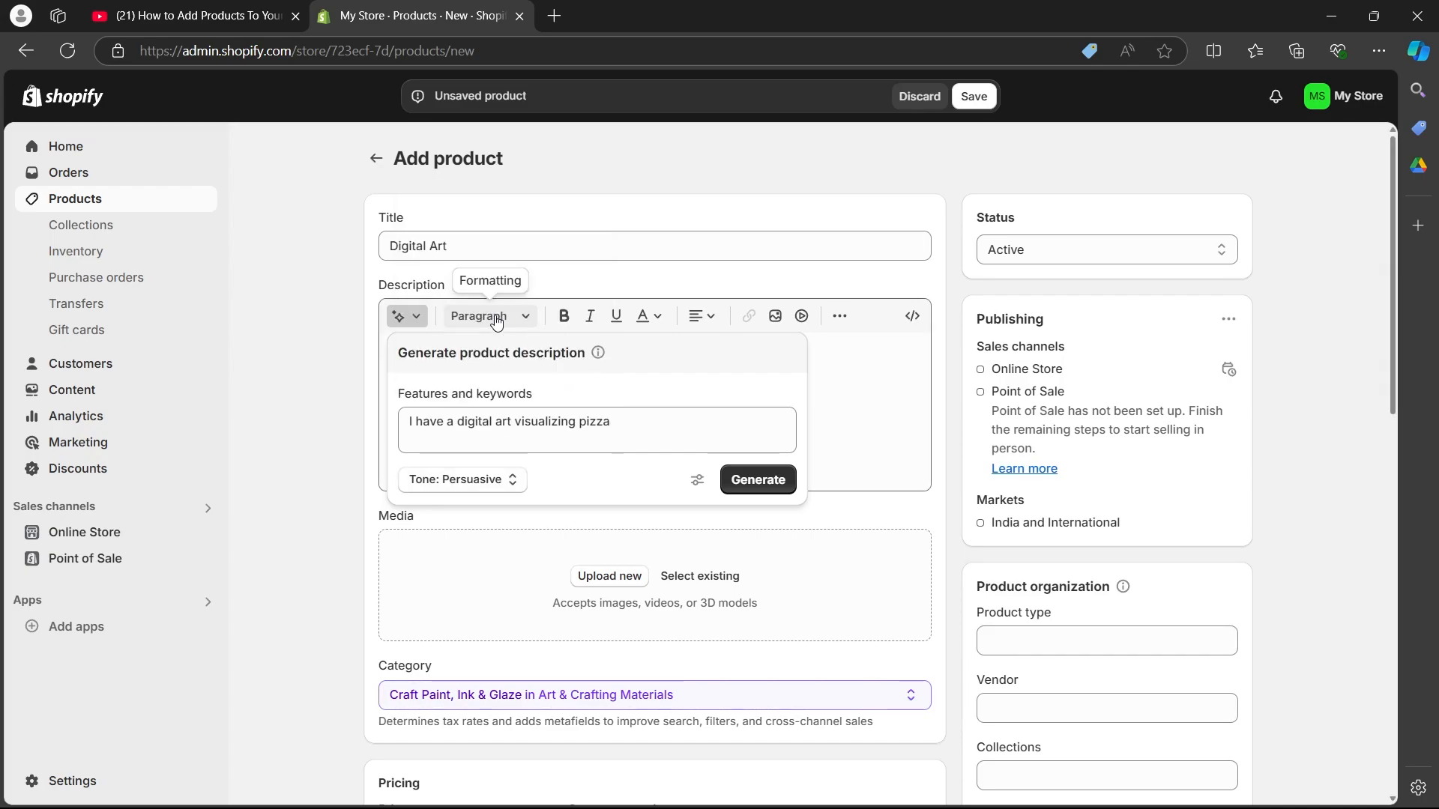
Step: Generate the product description and keep the suggested text
left_click(758, 480)
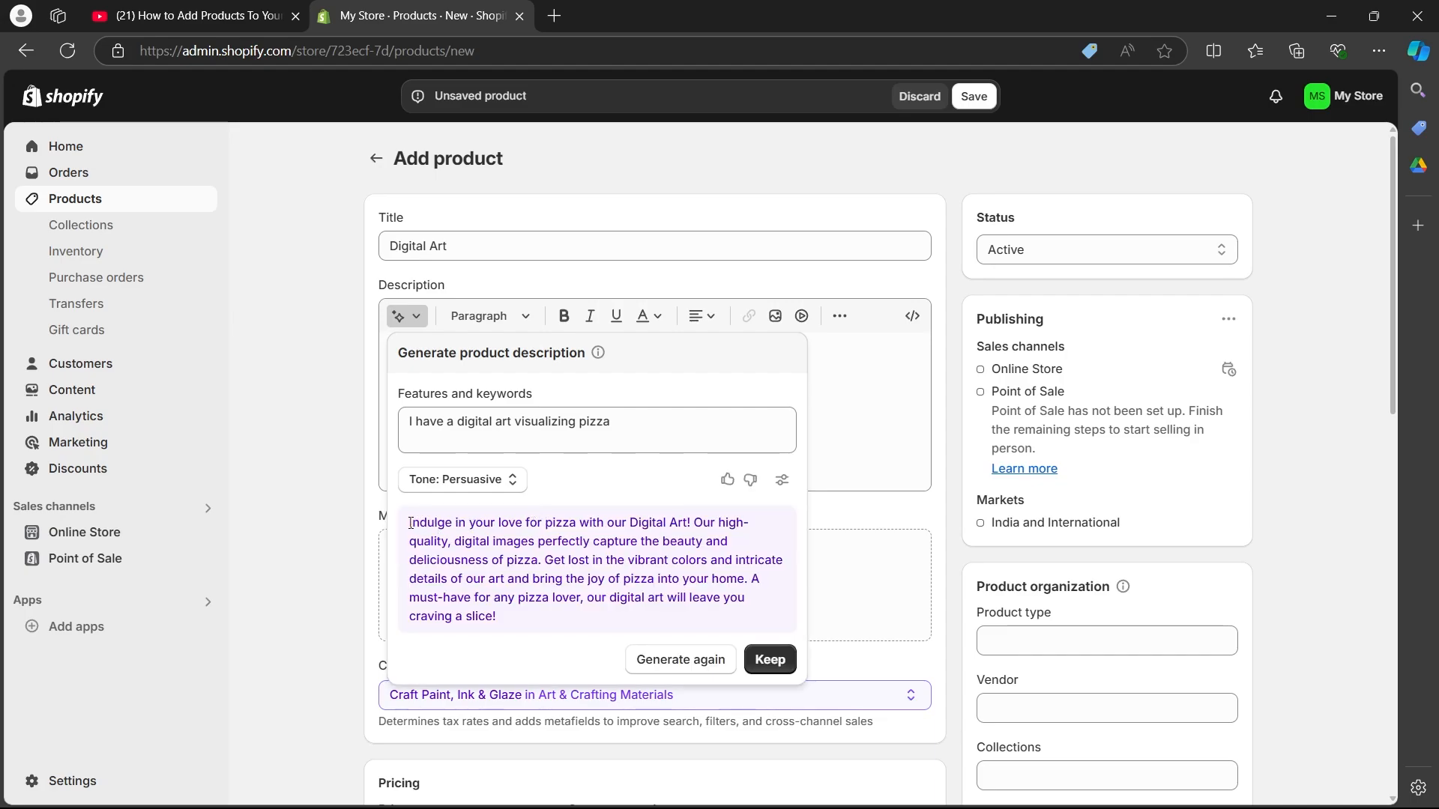
left_click_drag(408, 528, 520, 632)
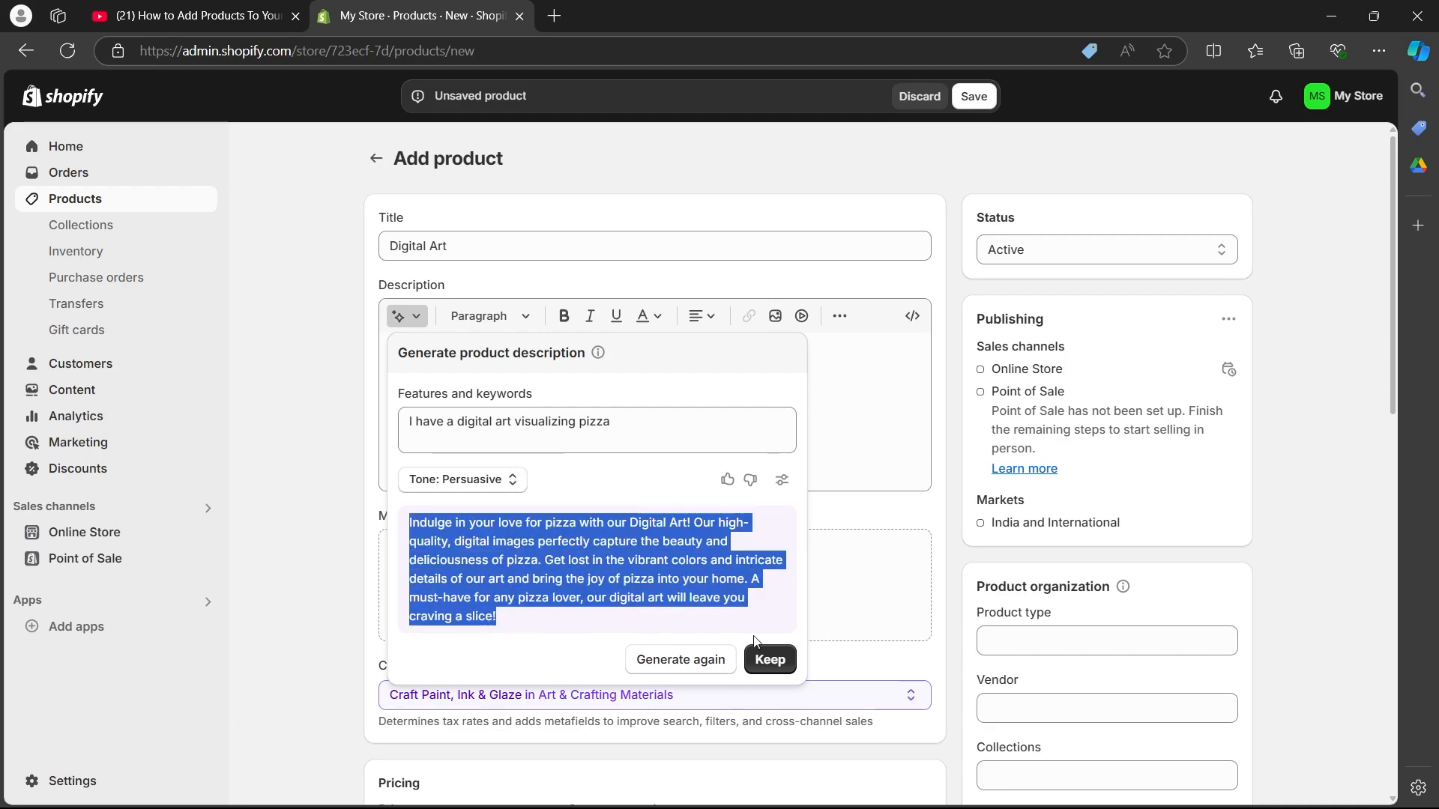
left_click(769, 659)
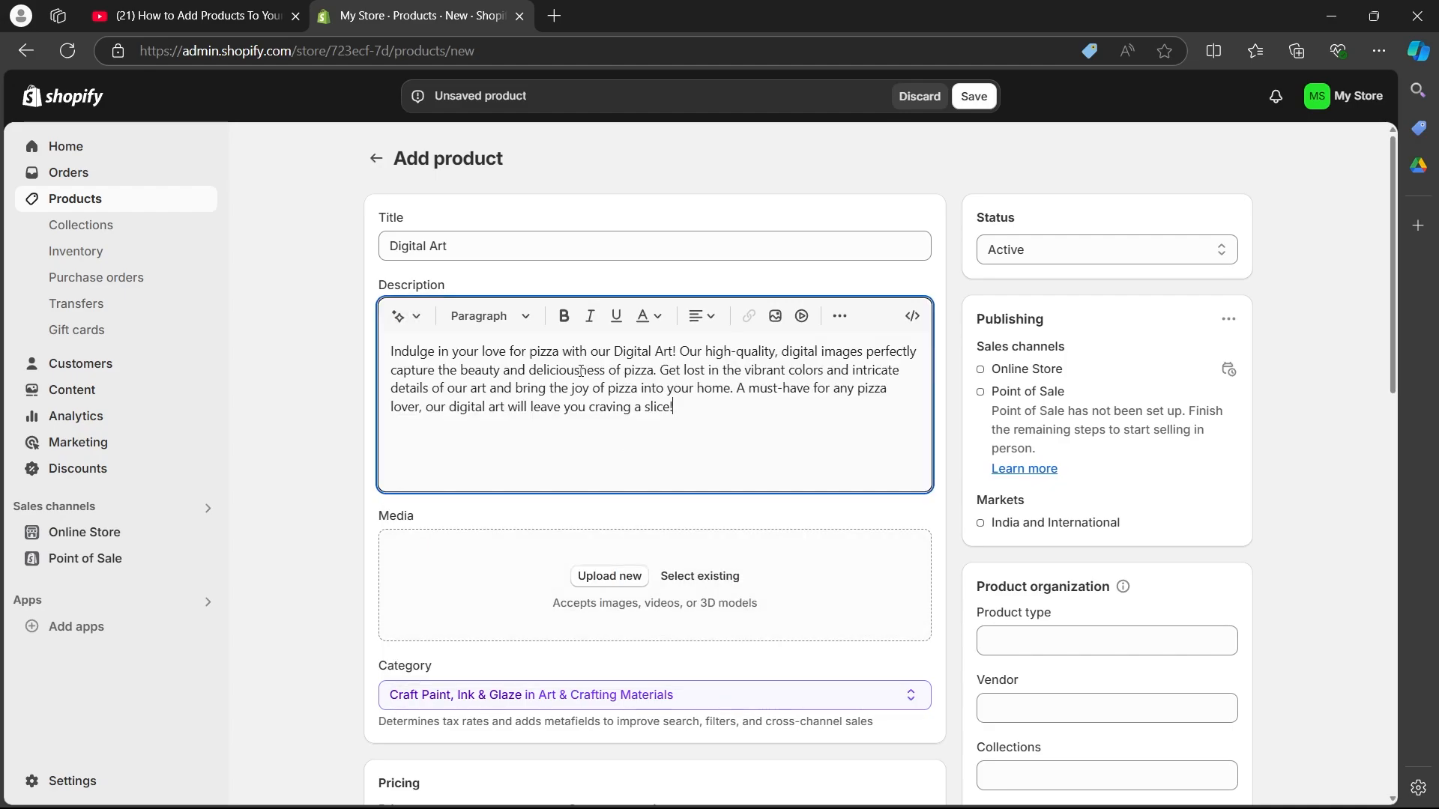
Step: Format the product description as Heading 4
left_click(501, 330)
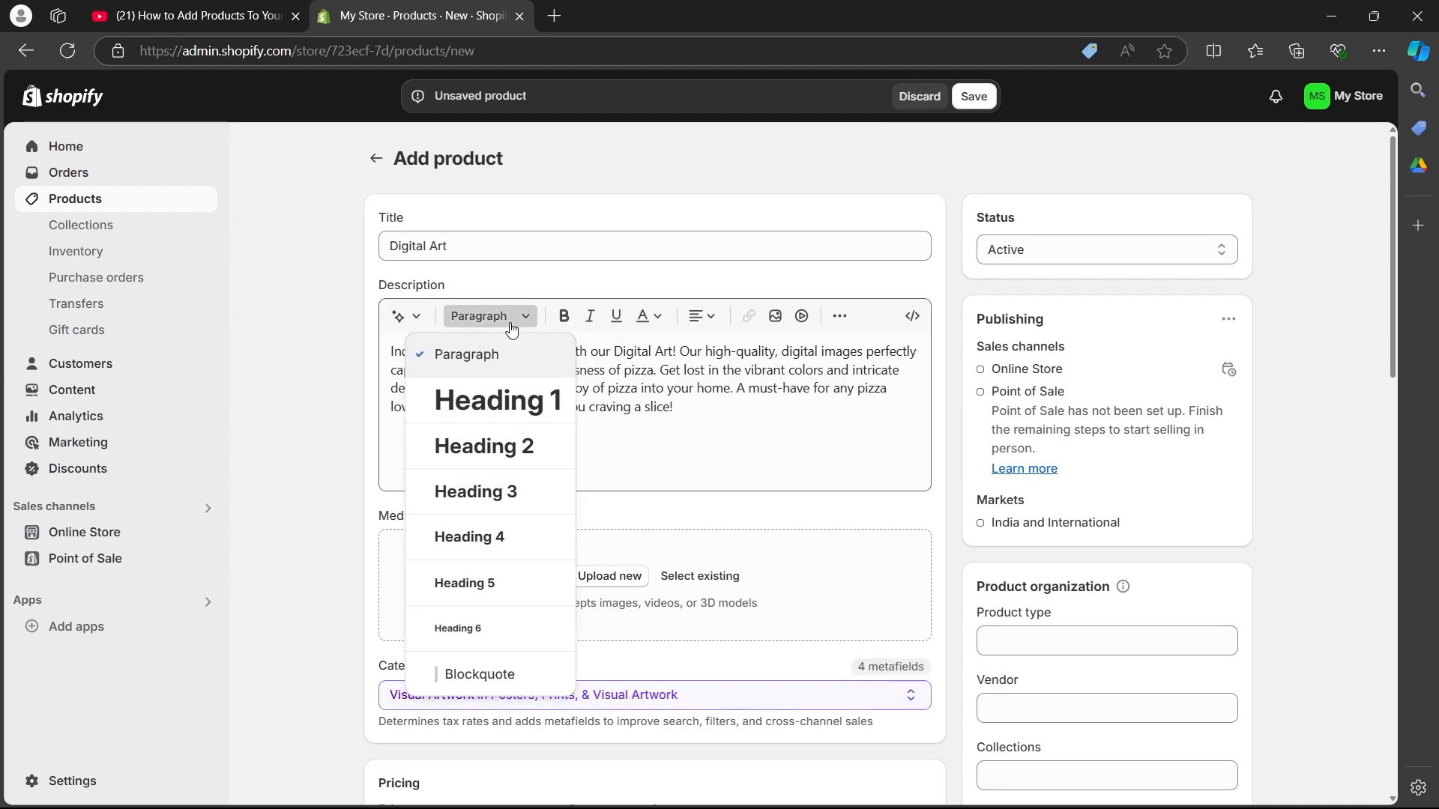
left_click(503, 536)
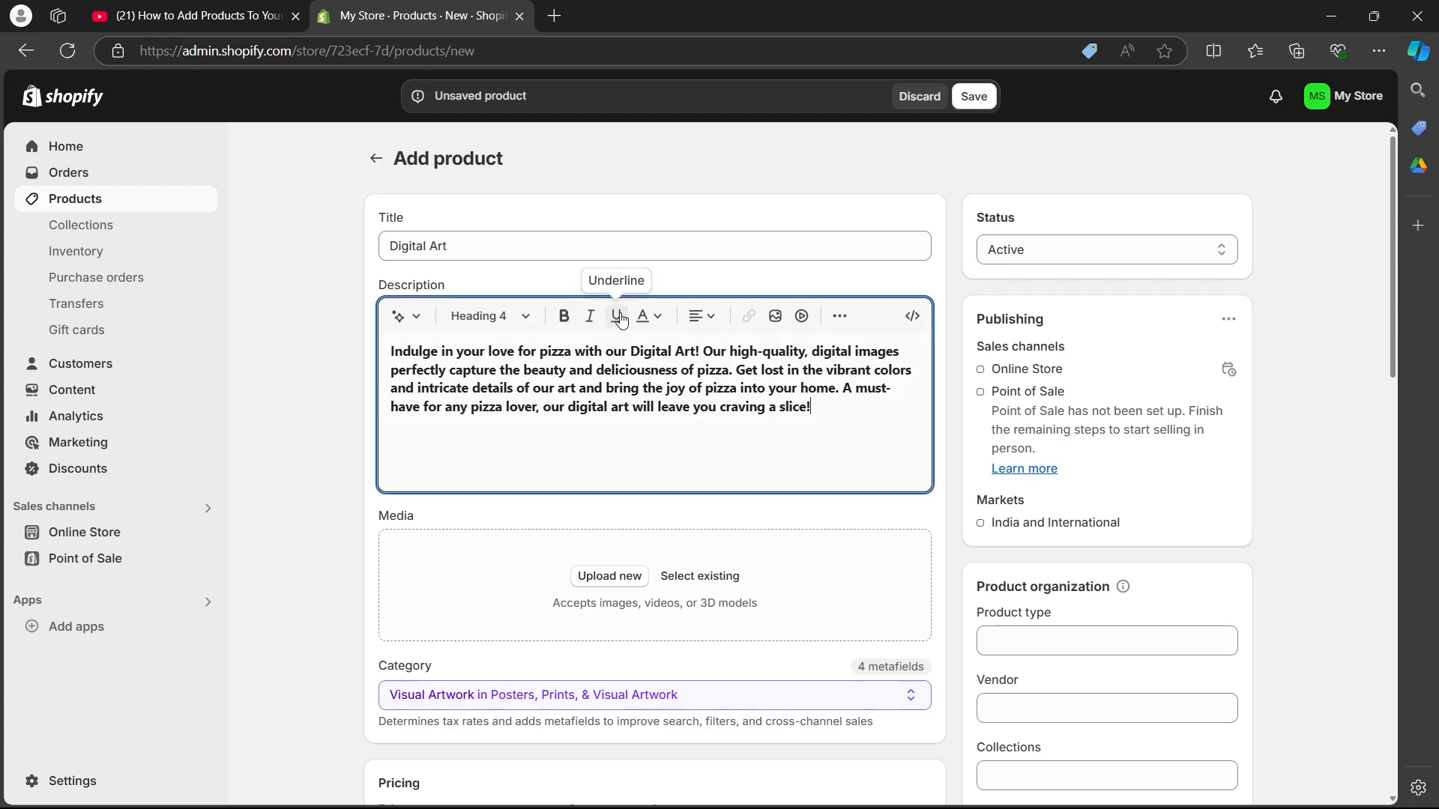
Step: Try to set the description's text color to red, #FF0000
left_click(657, 323)
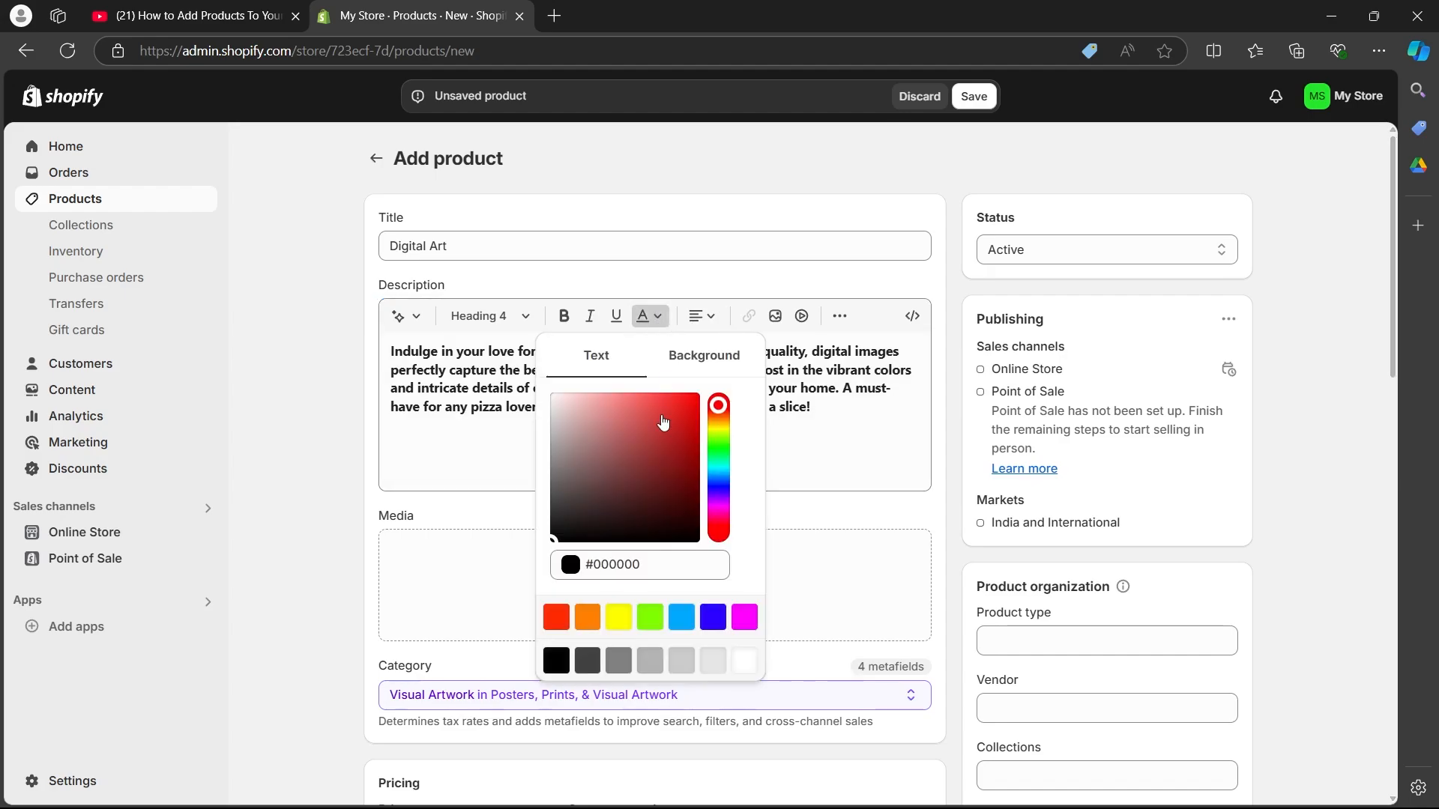
left_click_drag(581, 504, 704, 391)
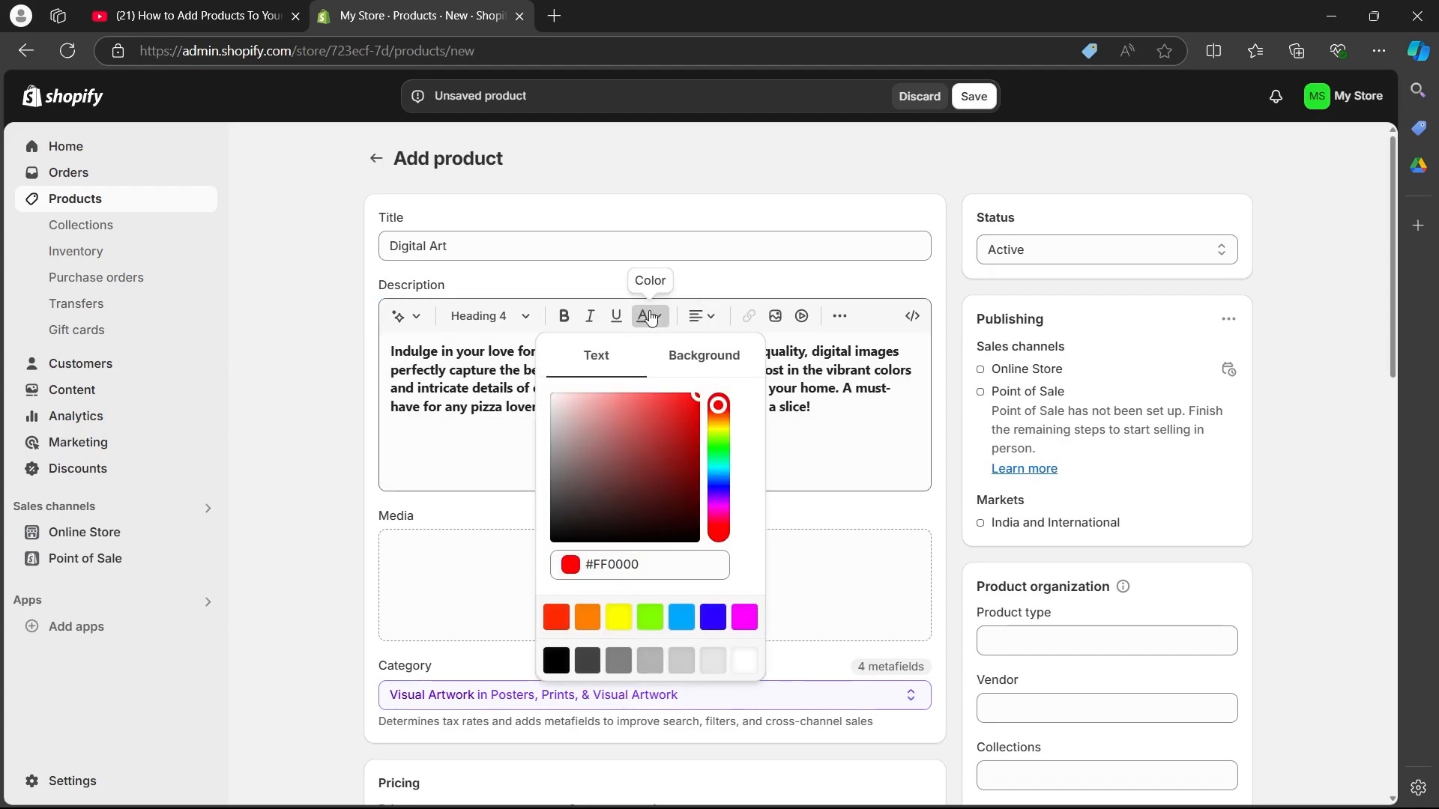
left_click(802, 440)
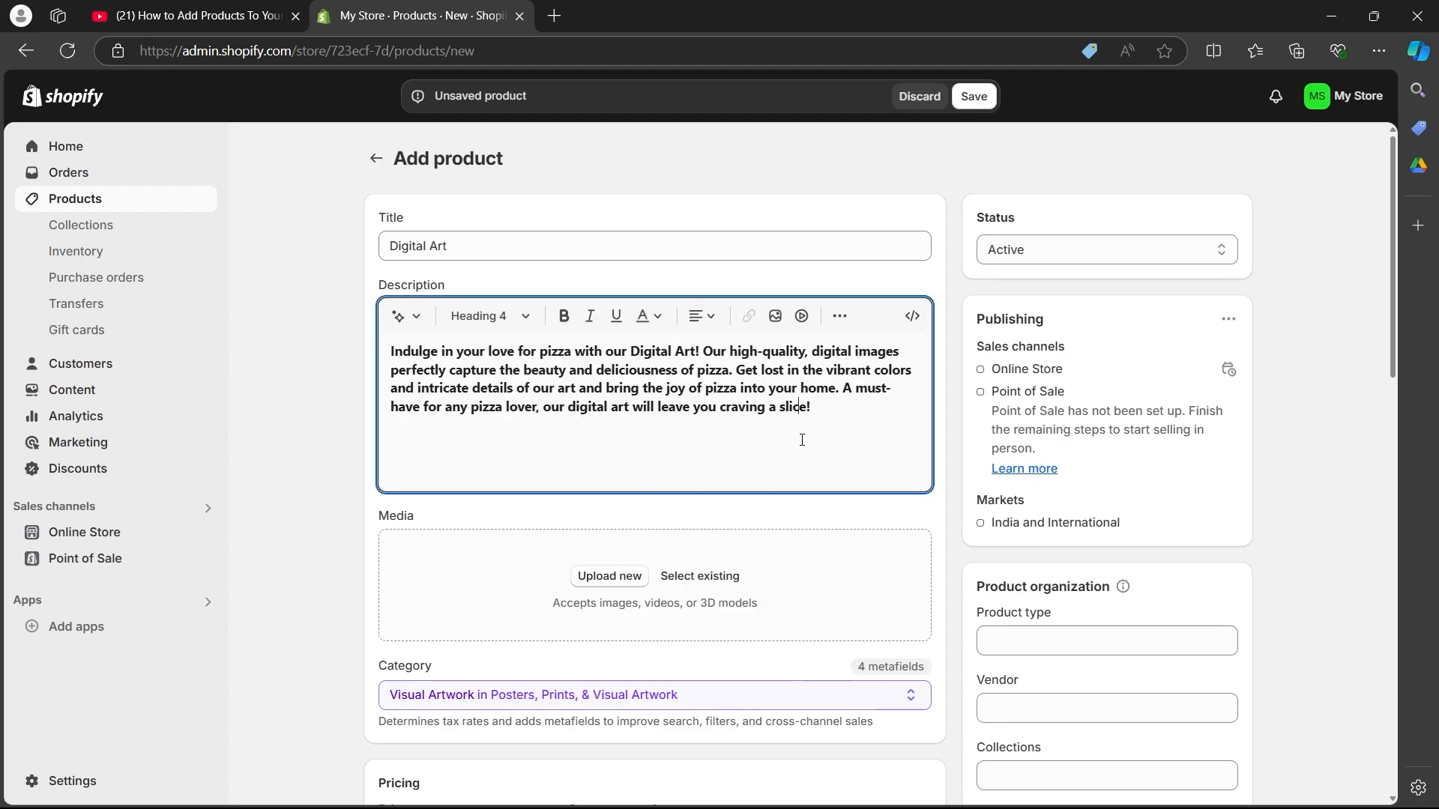
Step: Center-align the entire product description
left_click(702, 316)
left_click(593, 383)
key("ctrl+a")
left_click(701, 316)
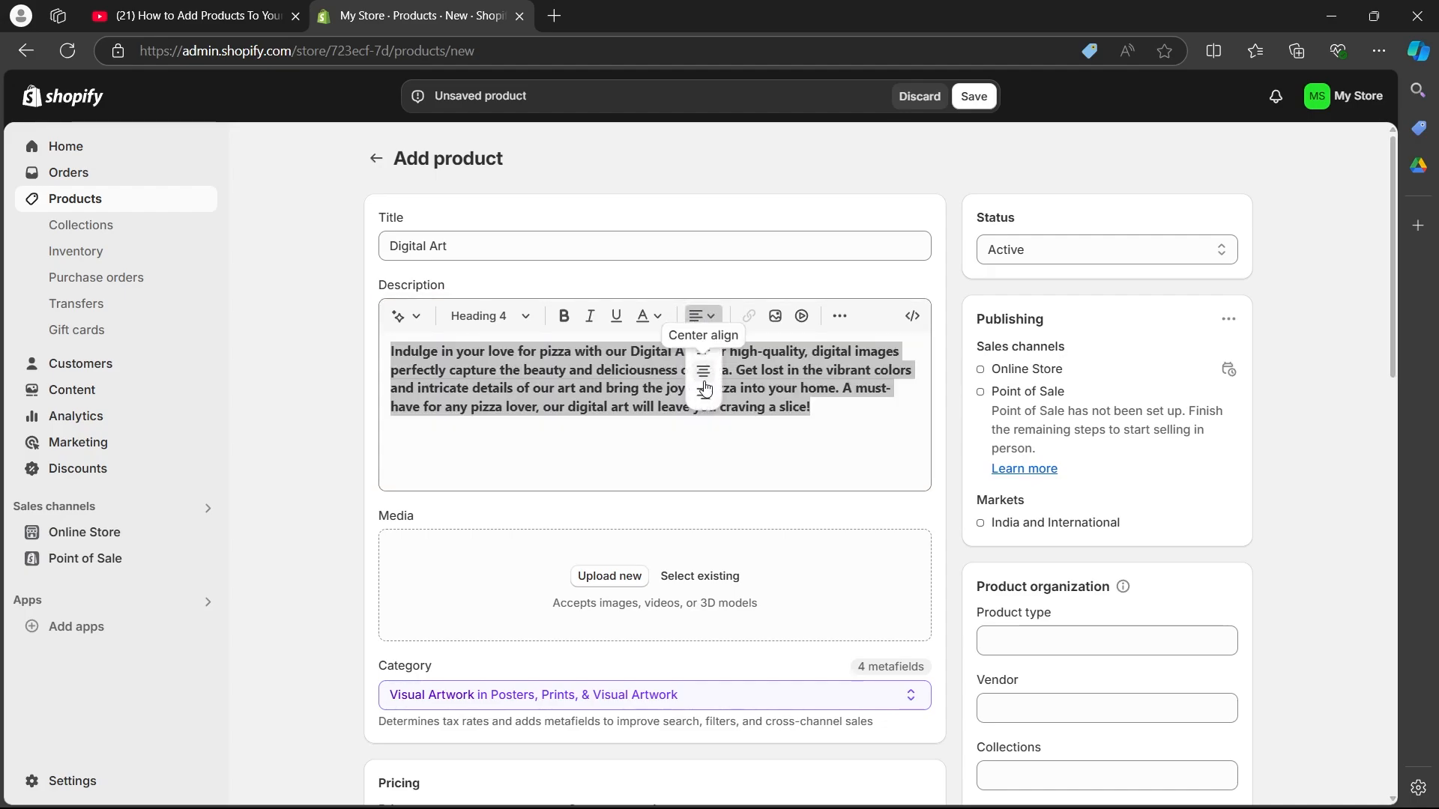
left_click(709, 380)
Step: Color the whole selected description text red and undo that color change
left_click(644, 316)
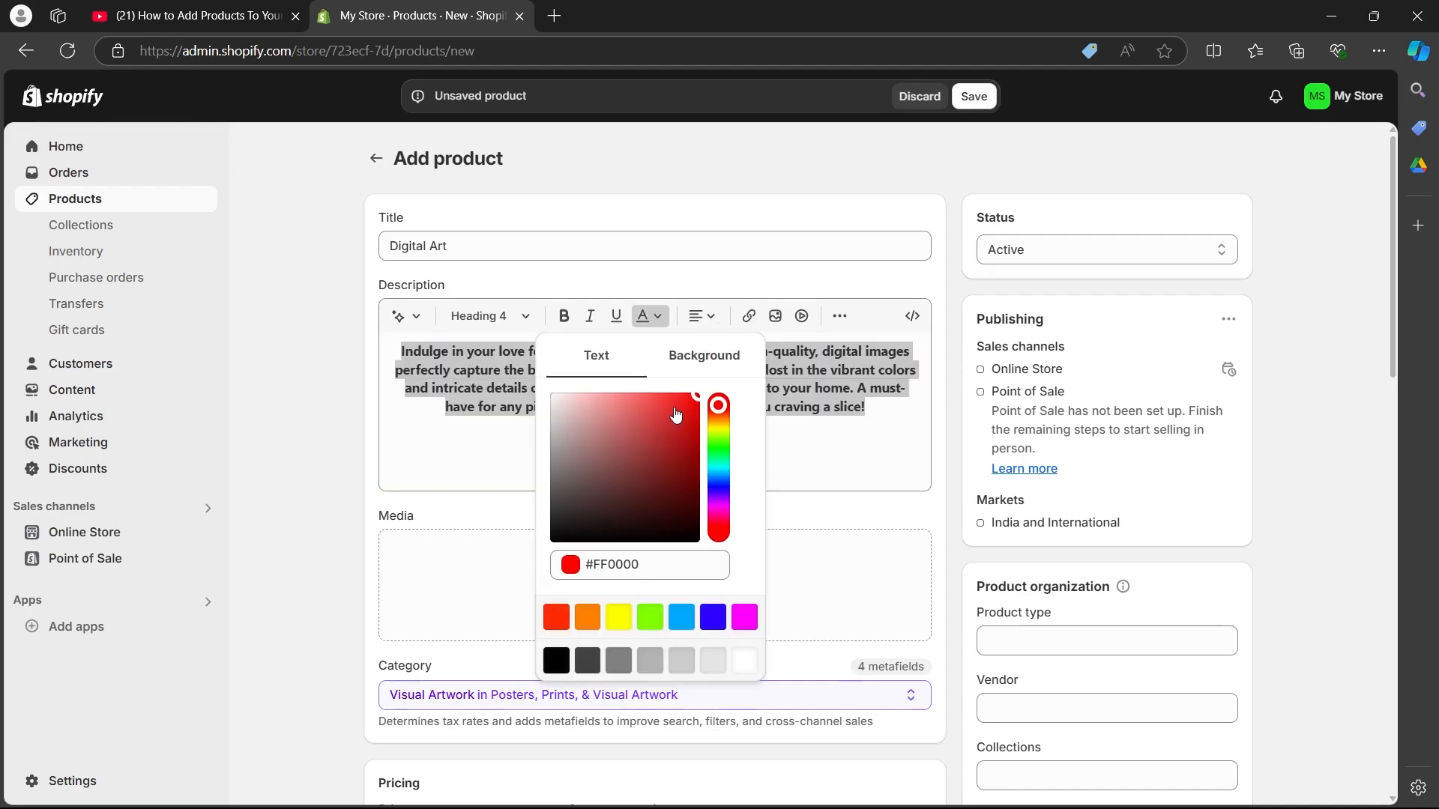
left_click(669, 415)
left_click_drag(685, 409, 703, 391)
left_click(813, 382)
key("ctrl+z")
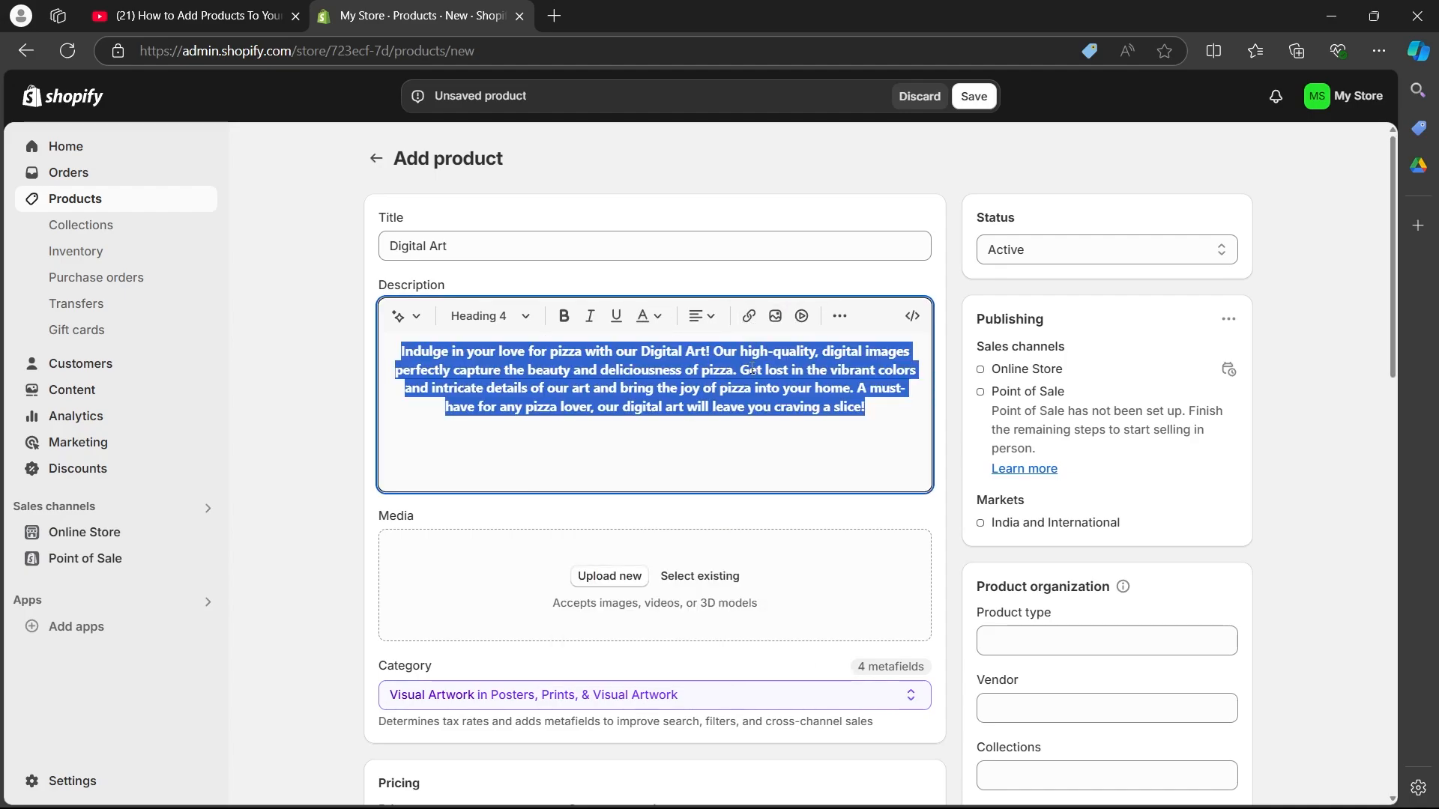
left_click(748, 370)
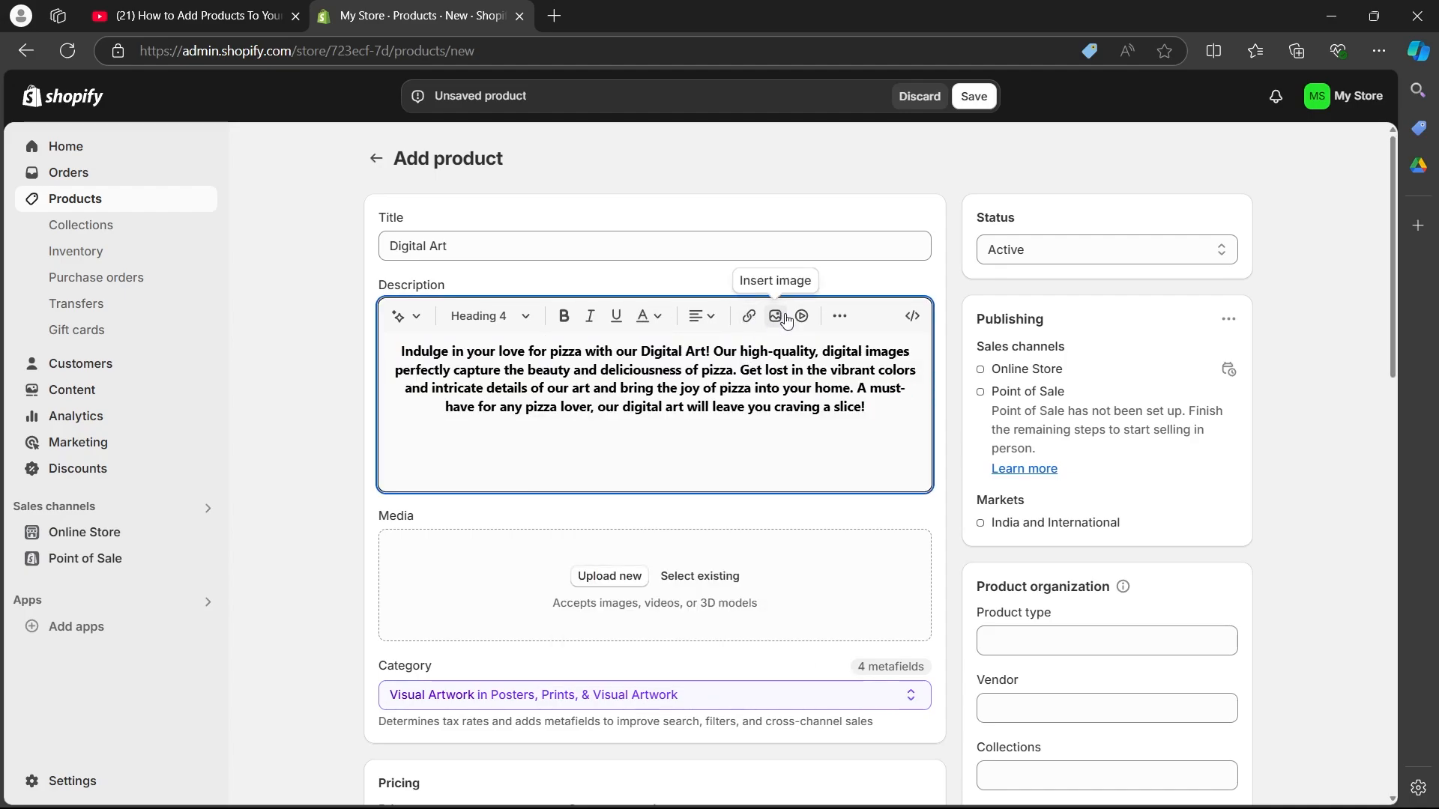
left_click(840, 319)
left_click(844, 321)
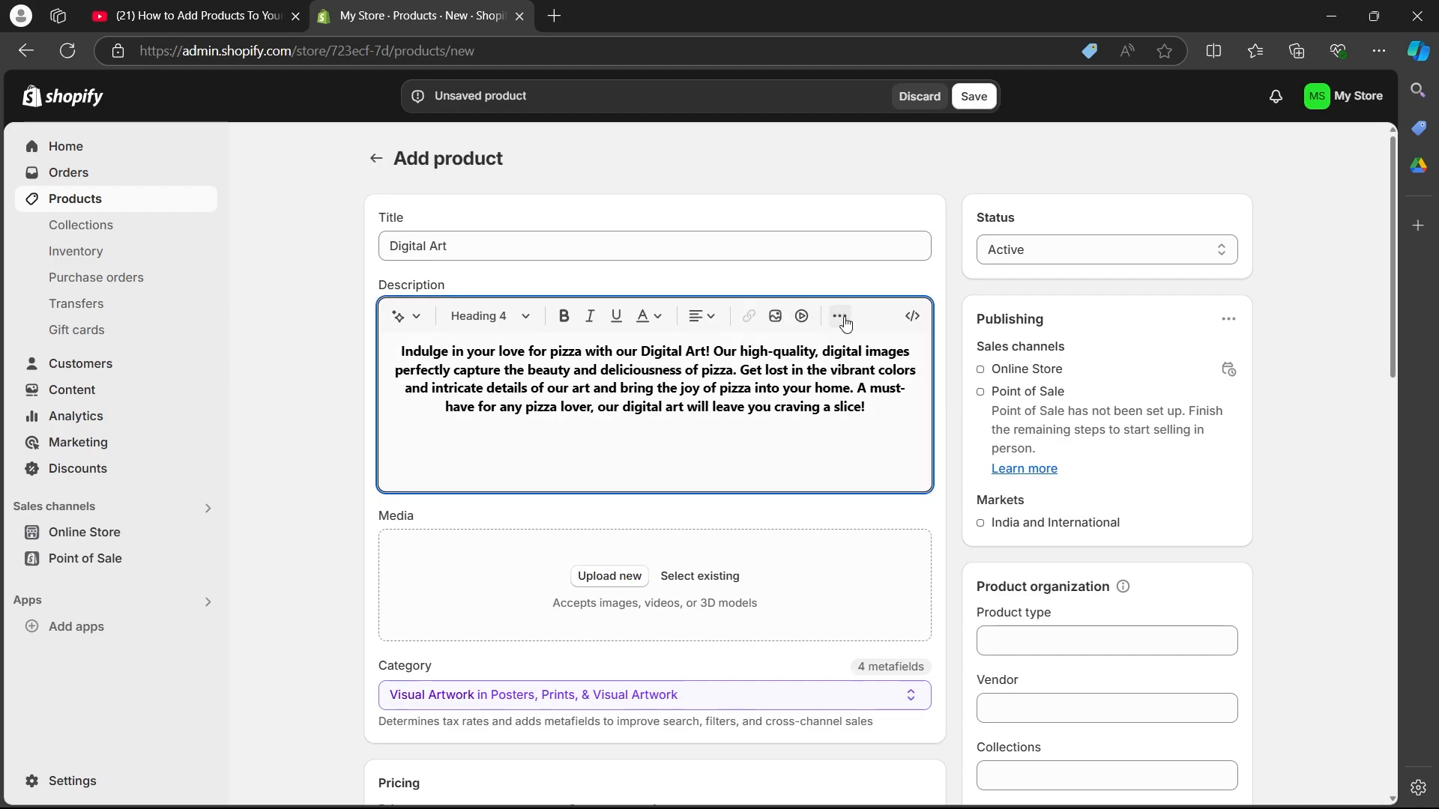
left_click(843, 321)
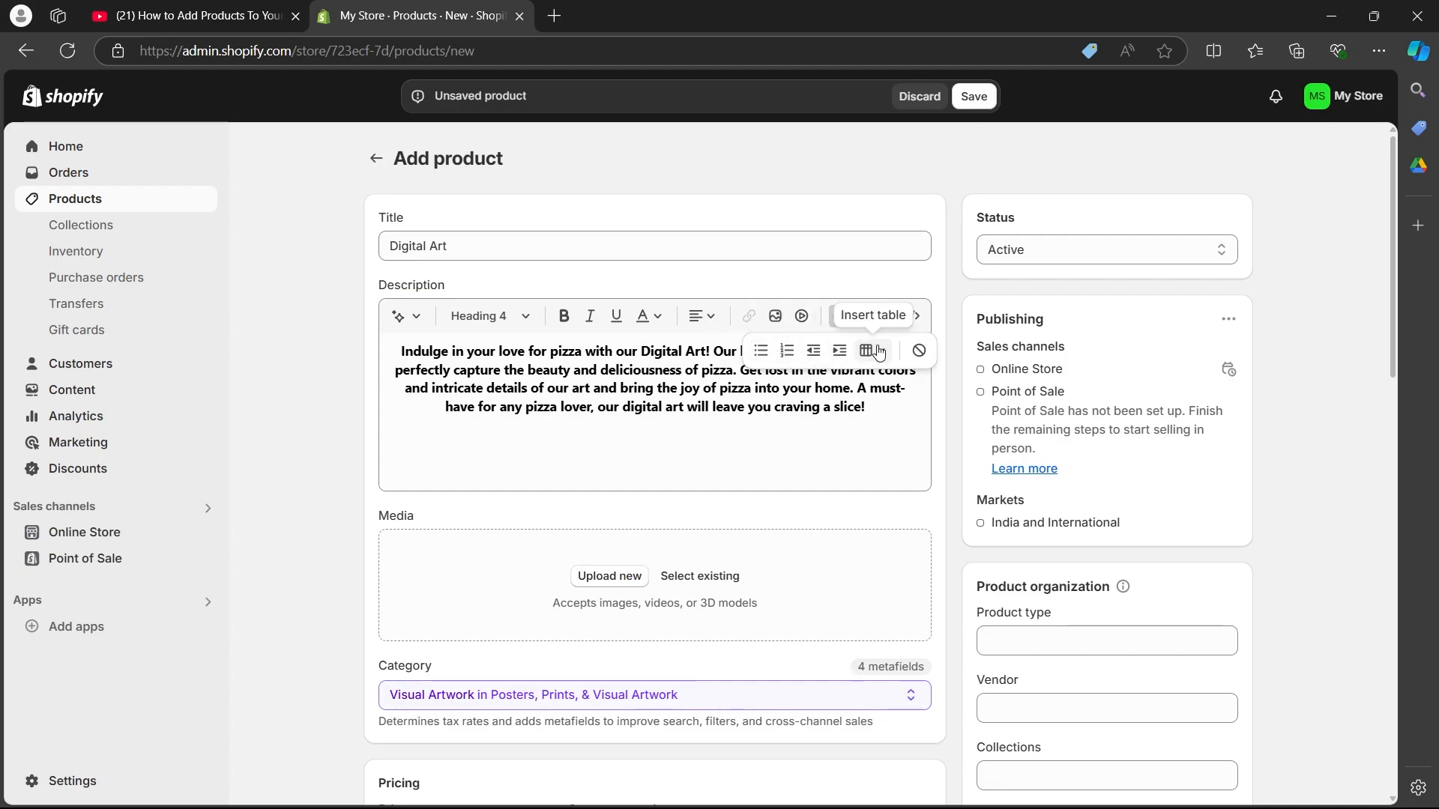
left_click(821, 443)
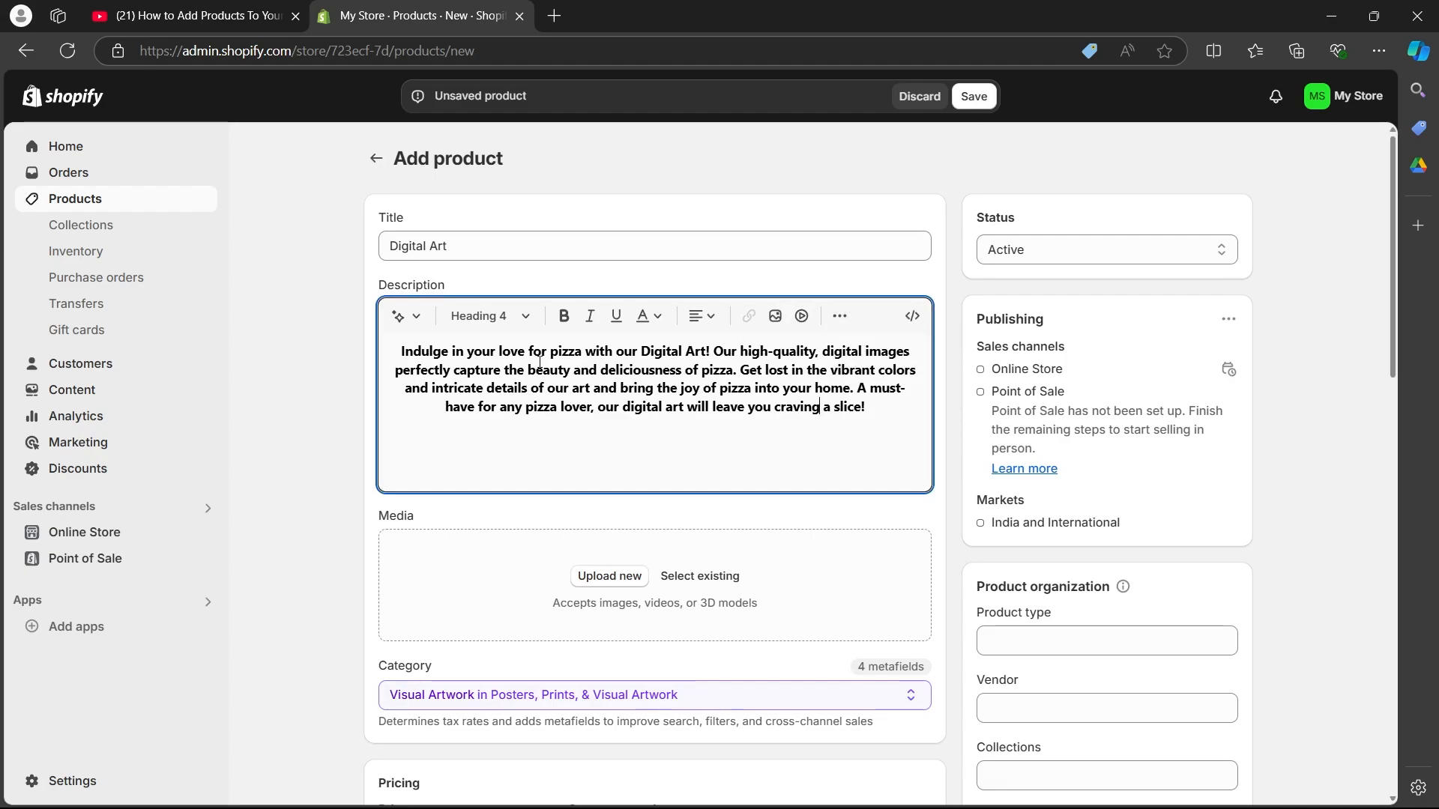
Step: Upload the image craiyon_155738_Cheeze_pizza_ai_art.png from Downloads as the product's media
left_click(298, 402)
scroll(298, 402, "down", 4)
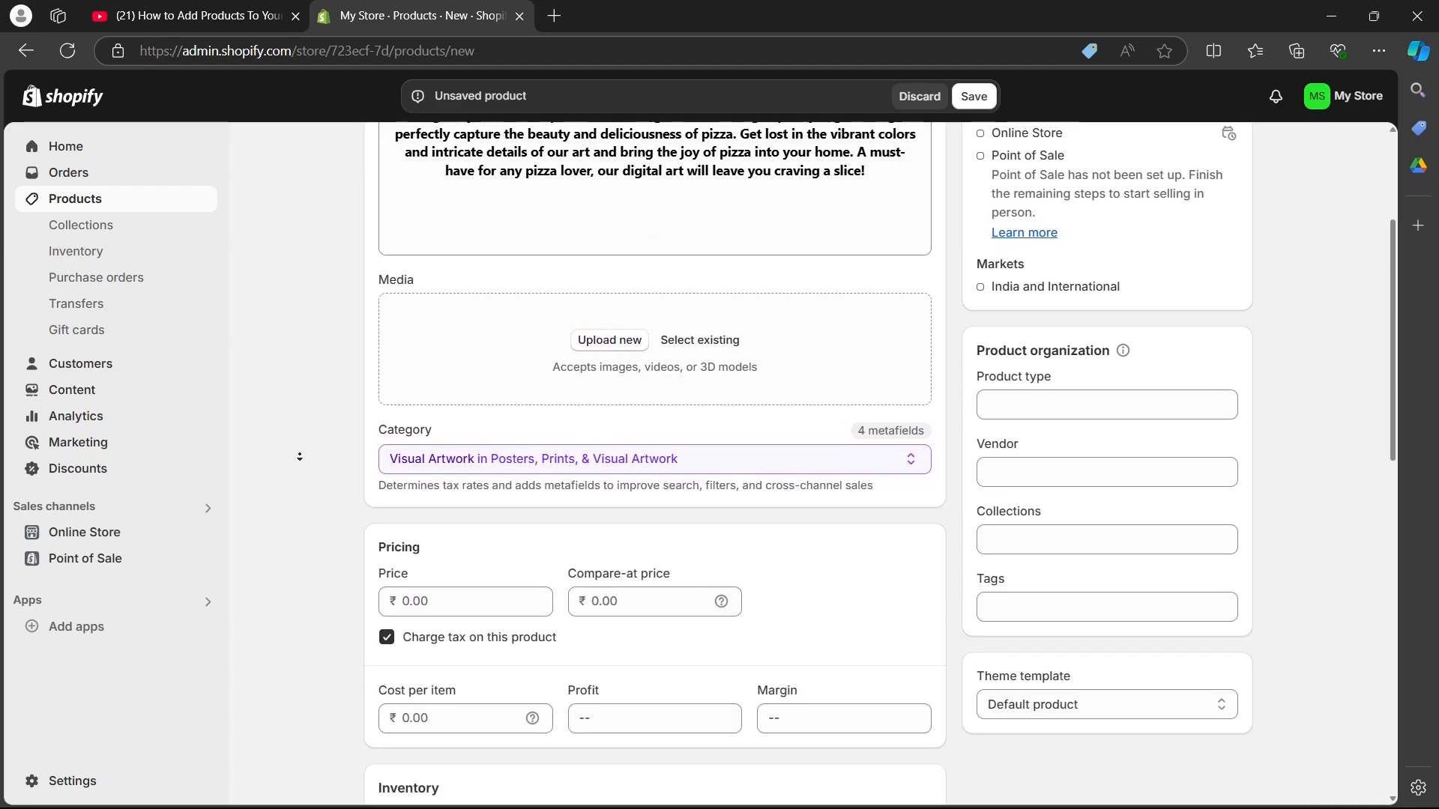
left_click(609, 286)
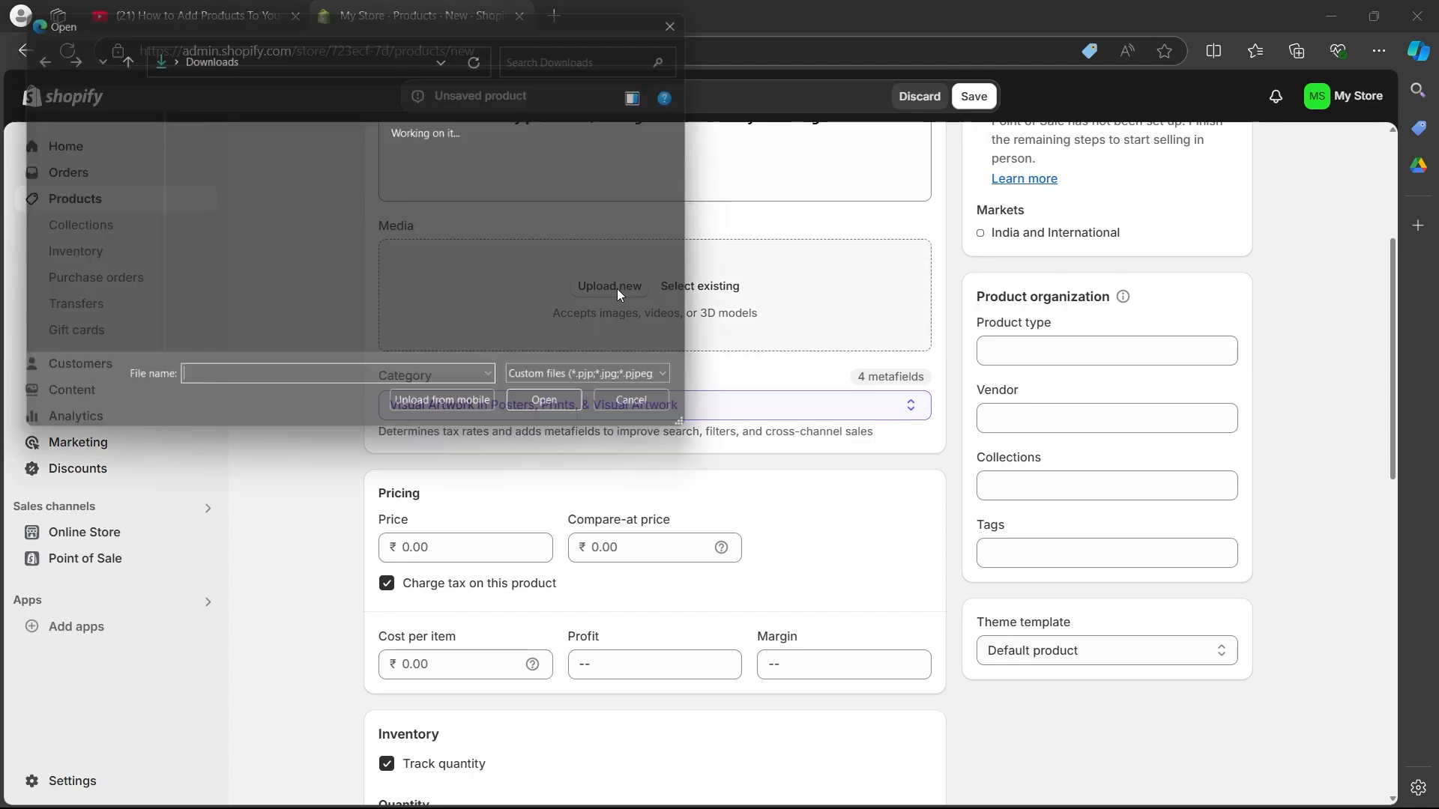
left_click(252, 199)
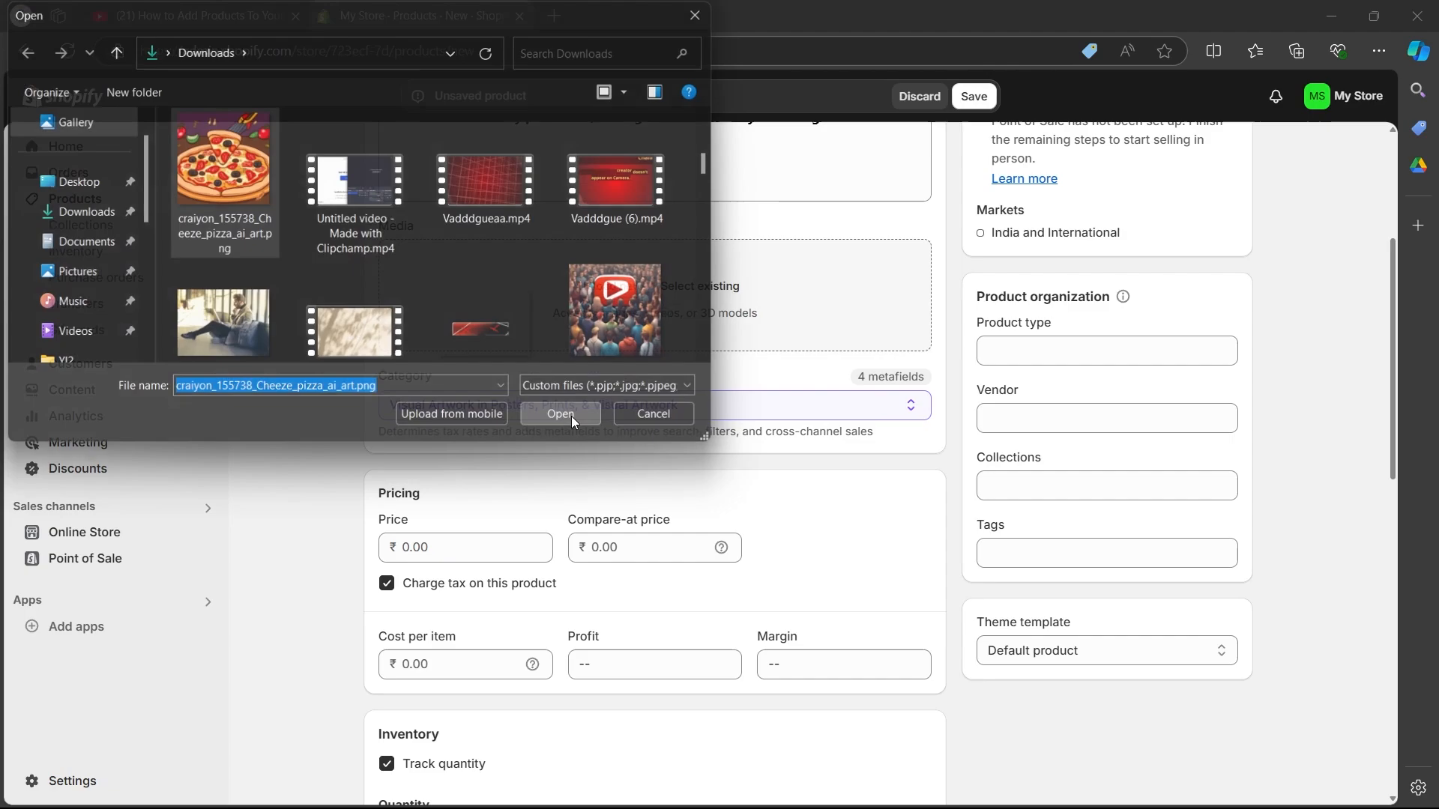
left_click(571, 416)
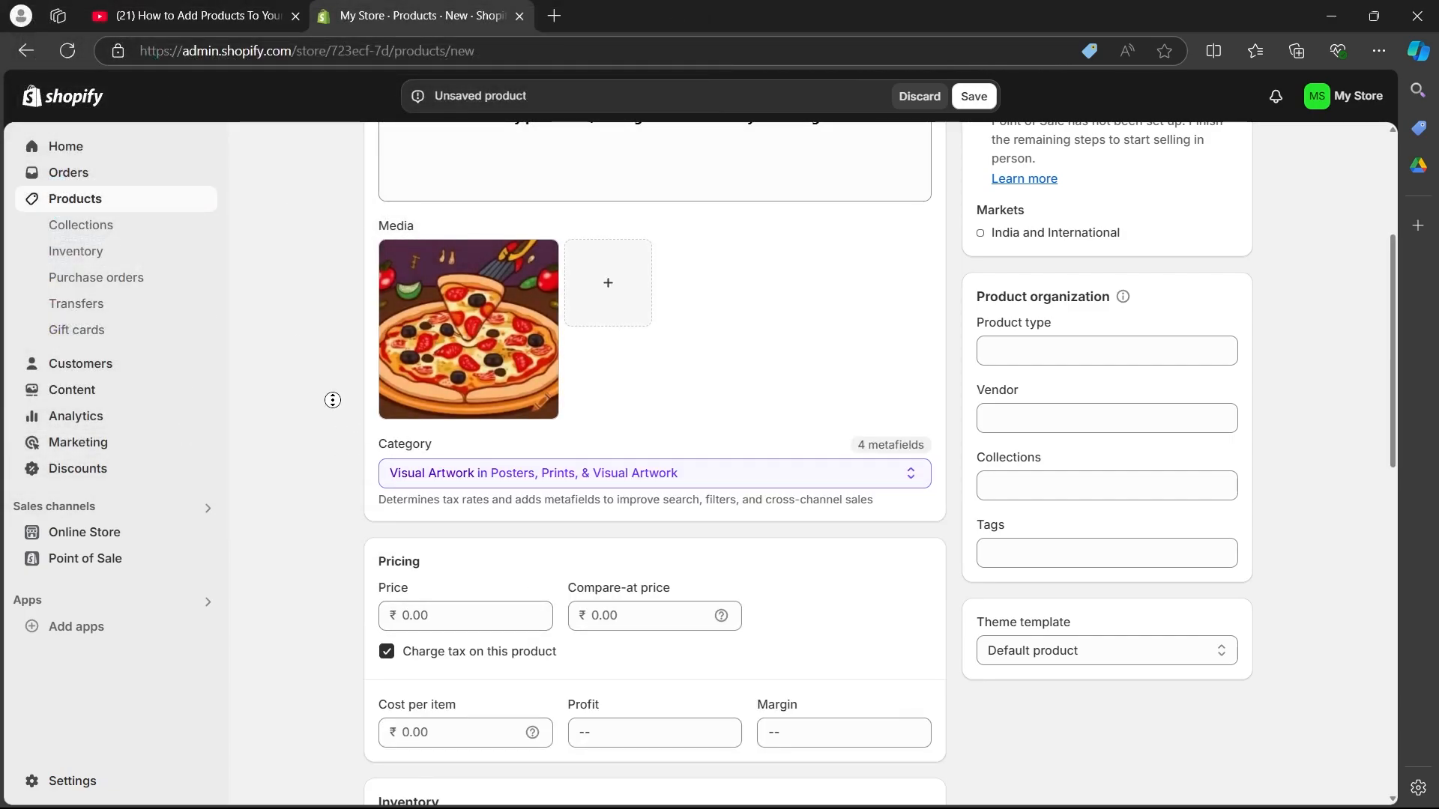
scroll(525, 408, "up", 2)
left_click(599, 416)
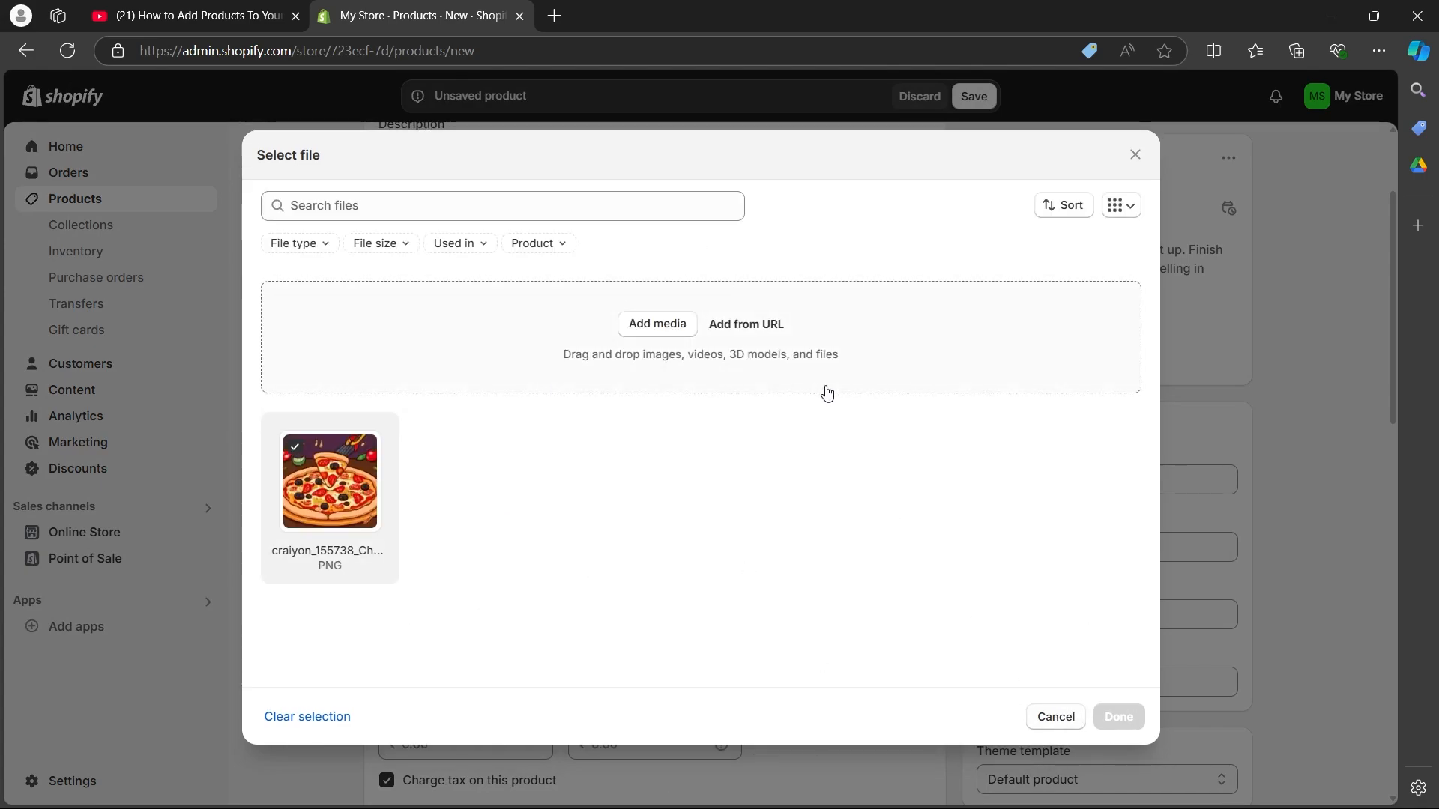
key("Escape")
scroll(333, 413, "down", 4)
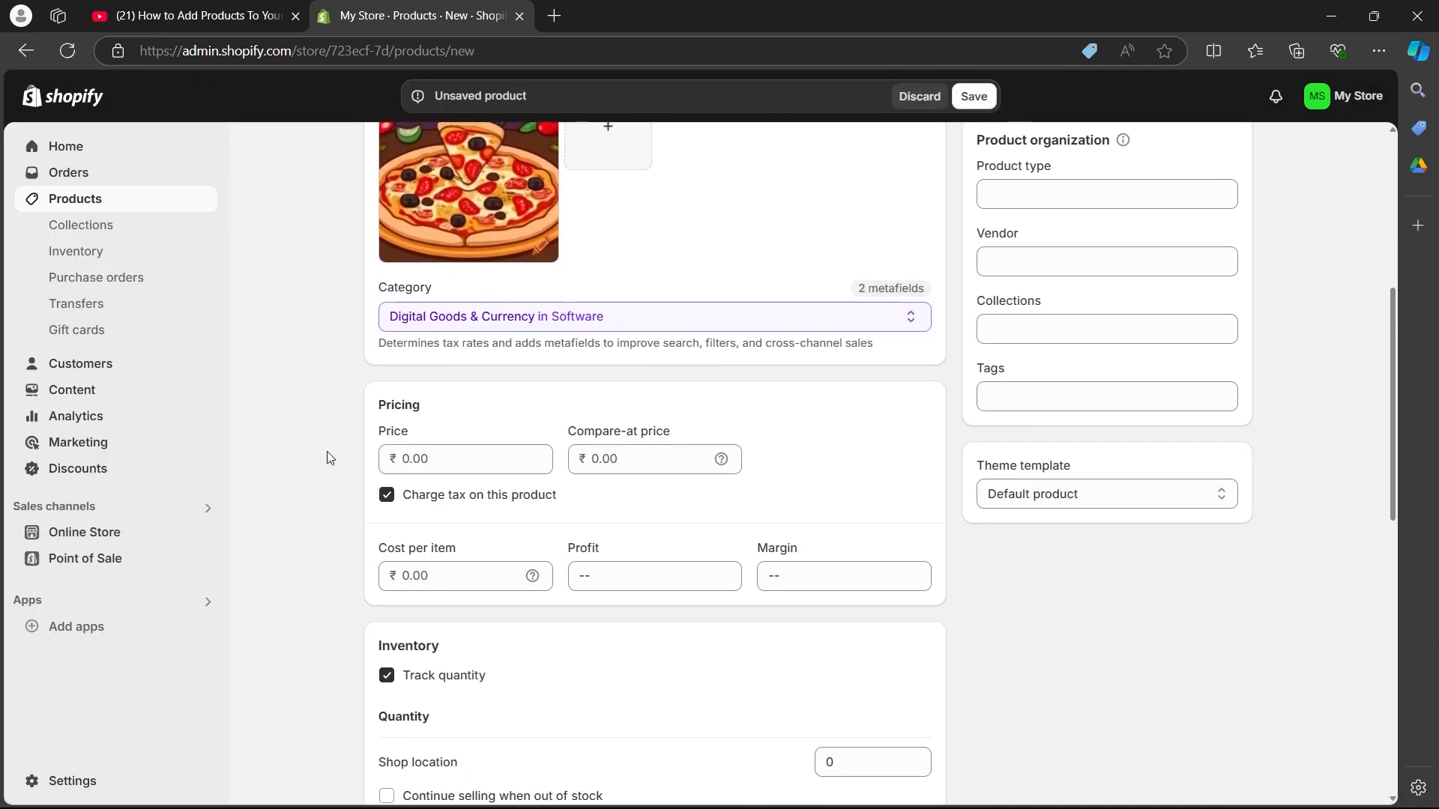
left_click(903, 316)
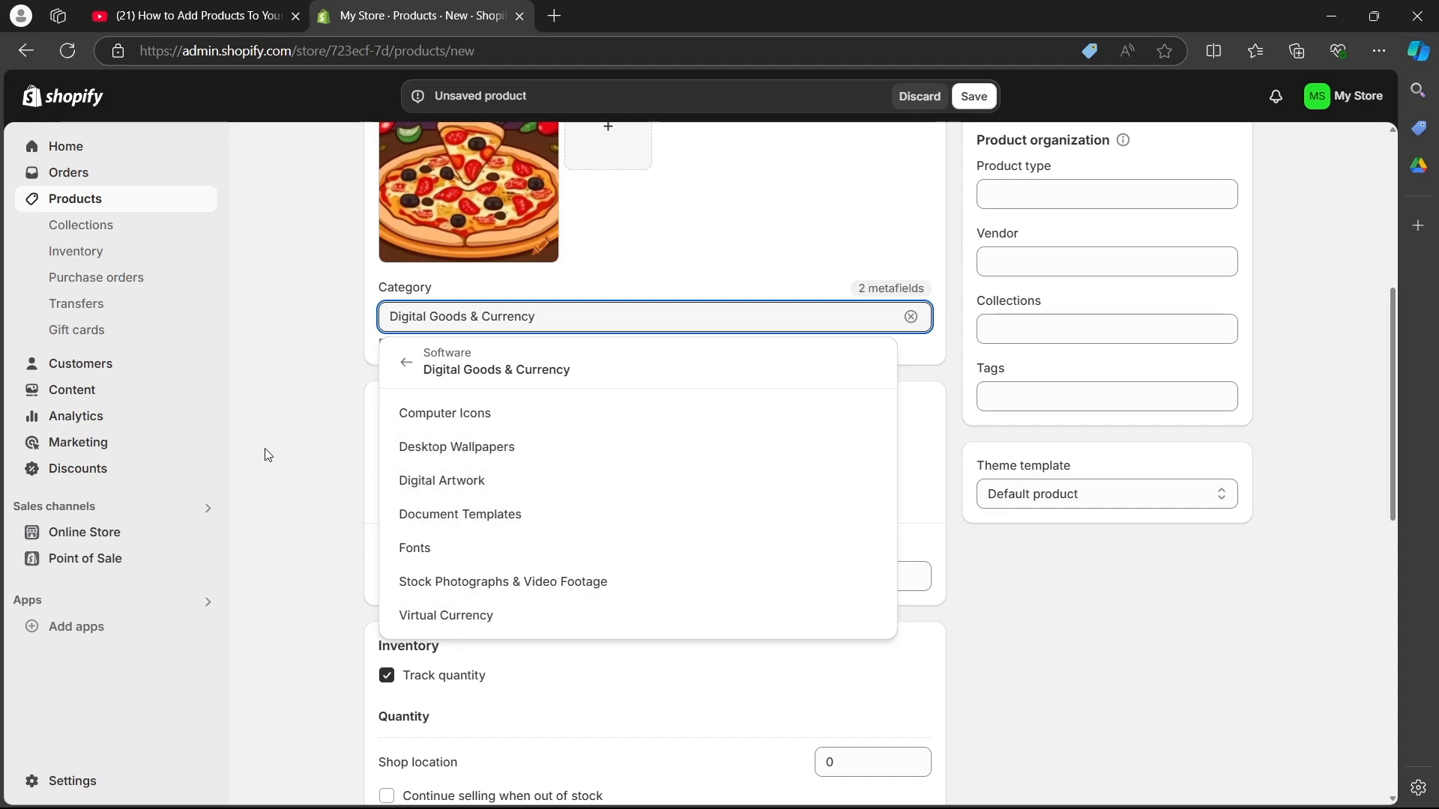
left_click(284, 431)
Step: Set the product's price to ₹500 and its compare-at price to ₹1000
scroll(454, 420, "down", 1)
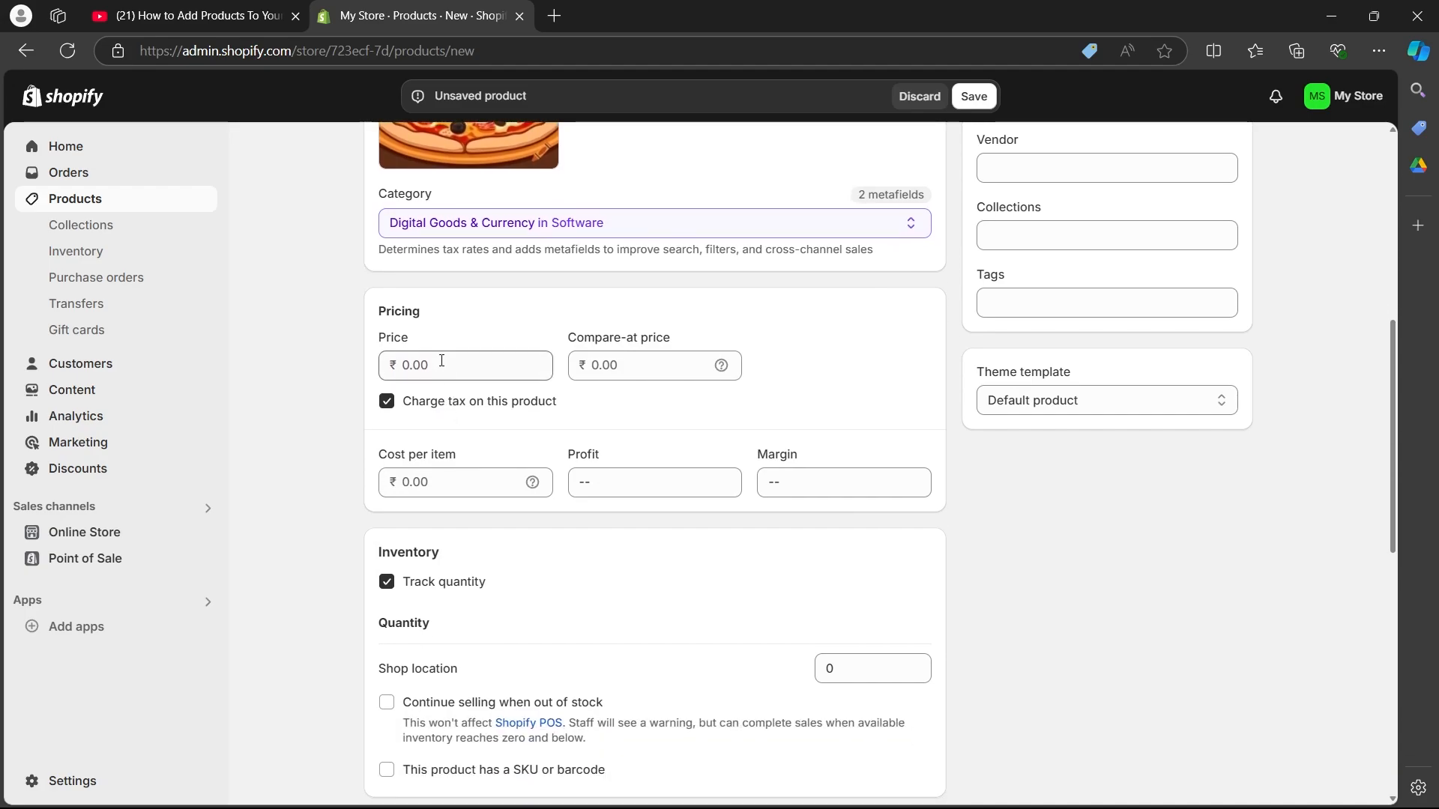
left_click(449, 366)
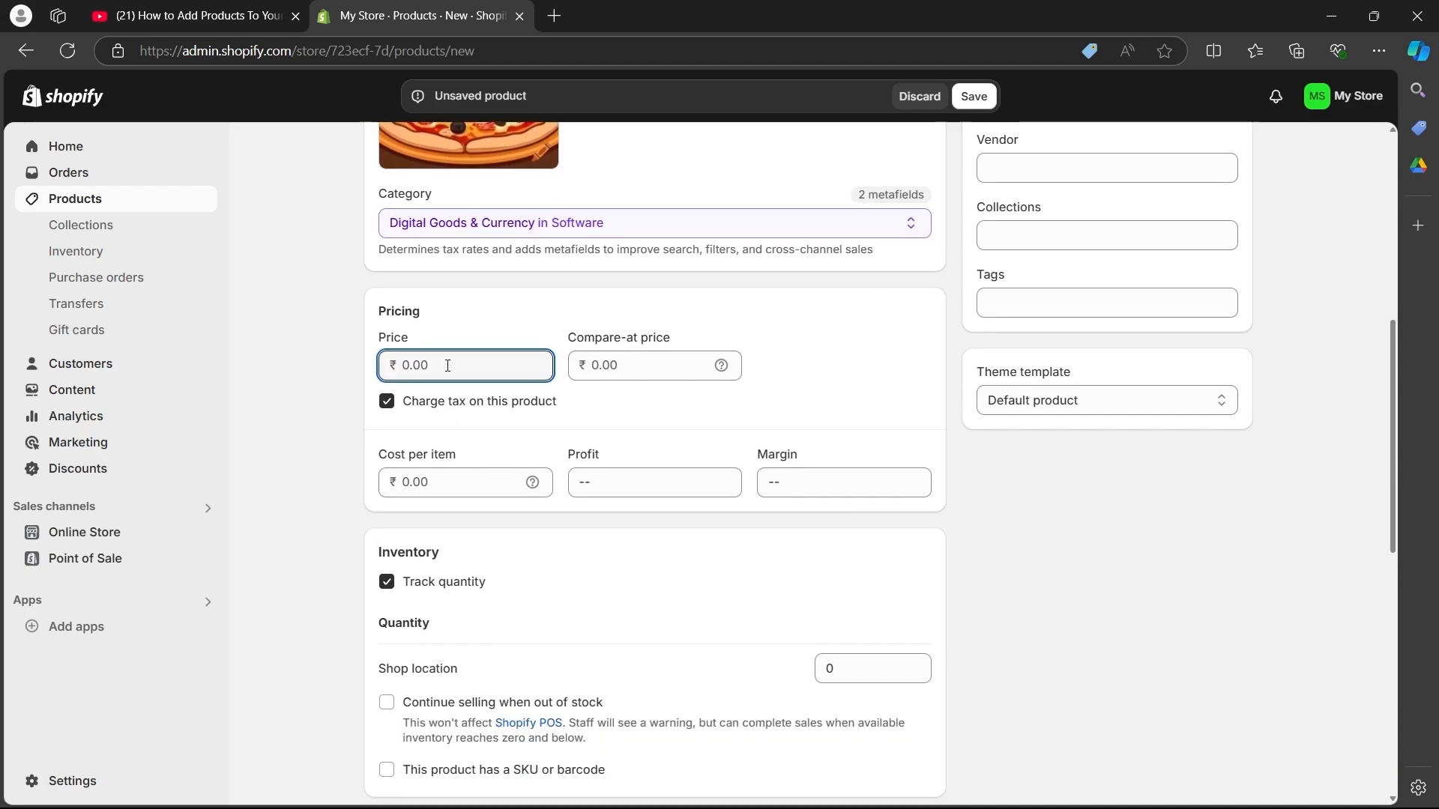
mouse_move(724, 365)
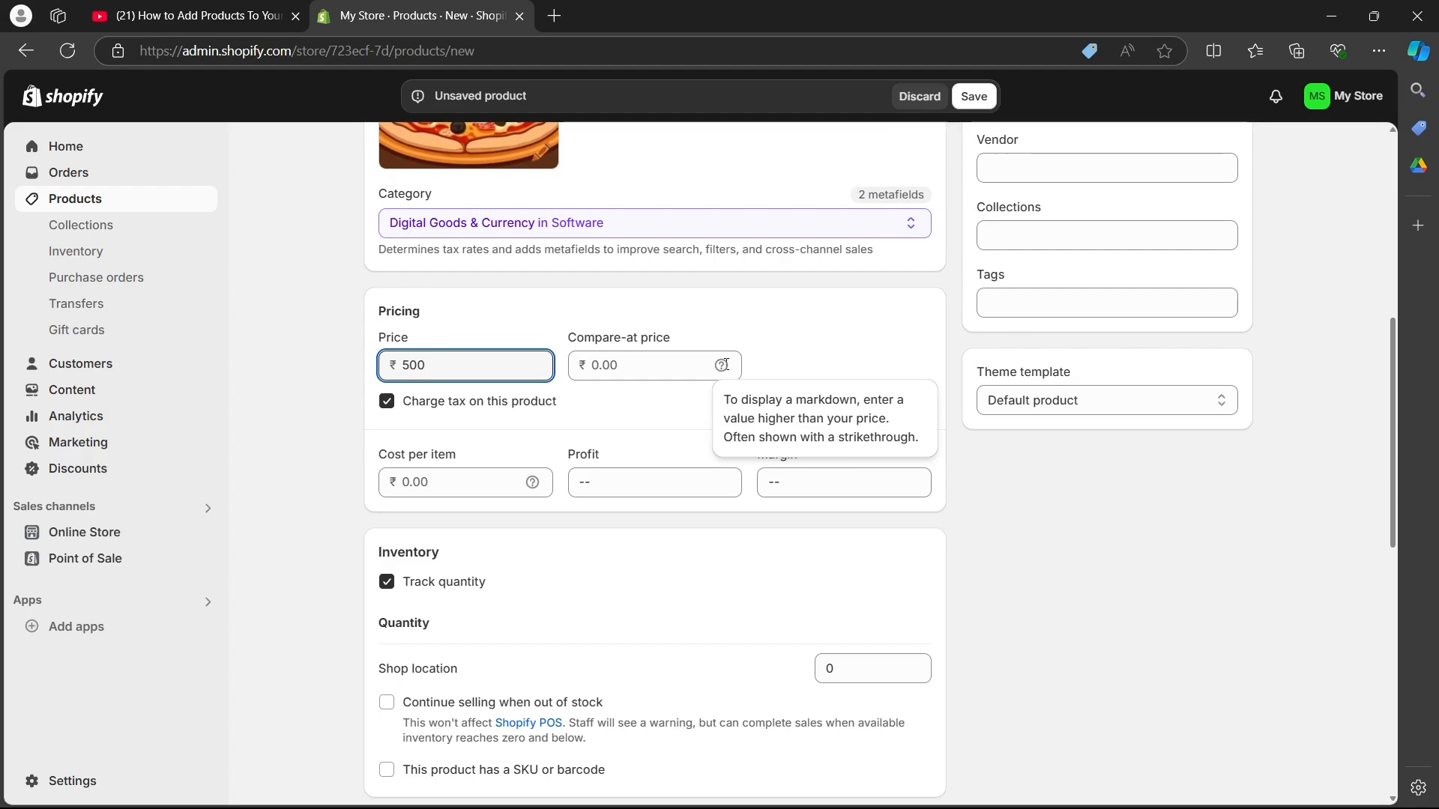
left_click(651, 366)
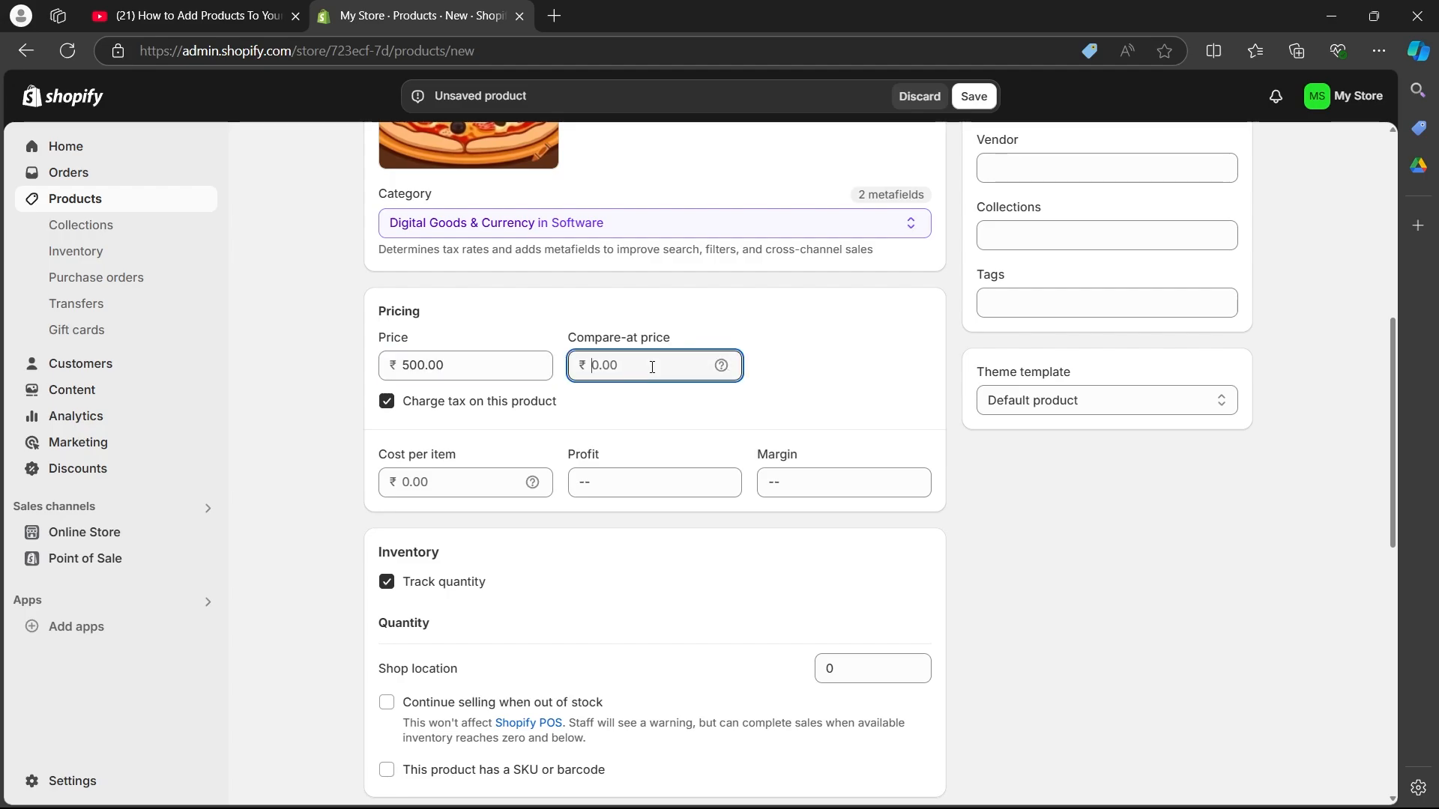
type("1000")
left_click(428, 423)
Step: Set the product's cost per item to ₹200
scroll(427, 423, "down", 1)
left_click(443, 392)
type("200")
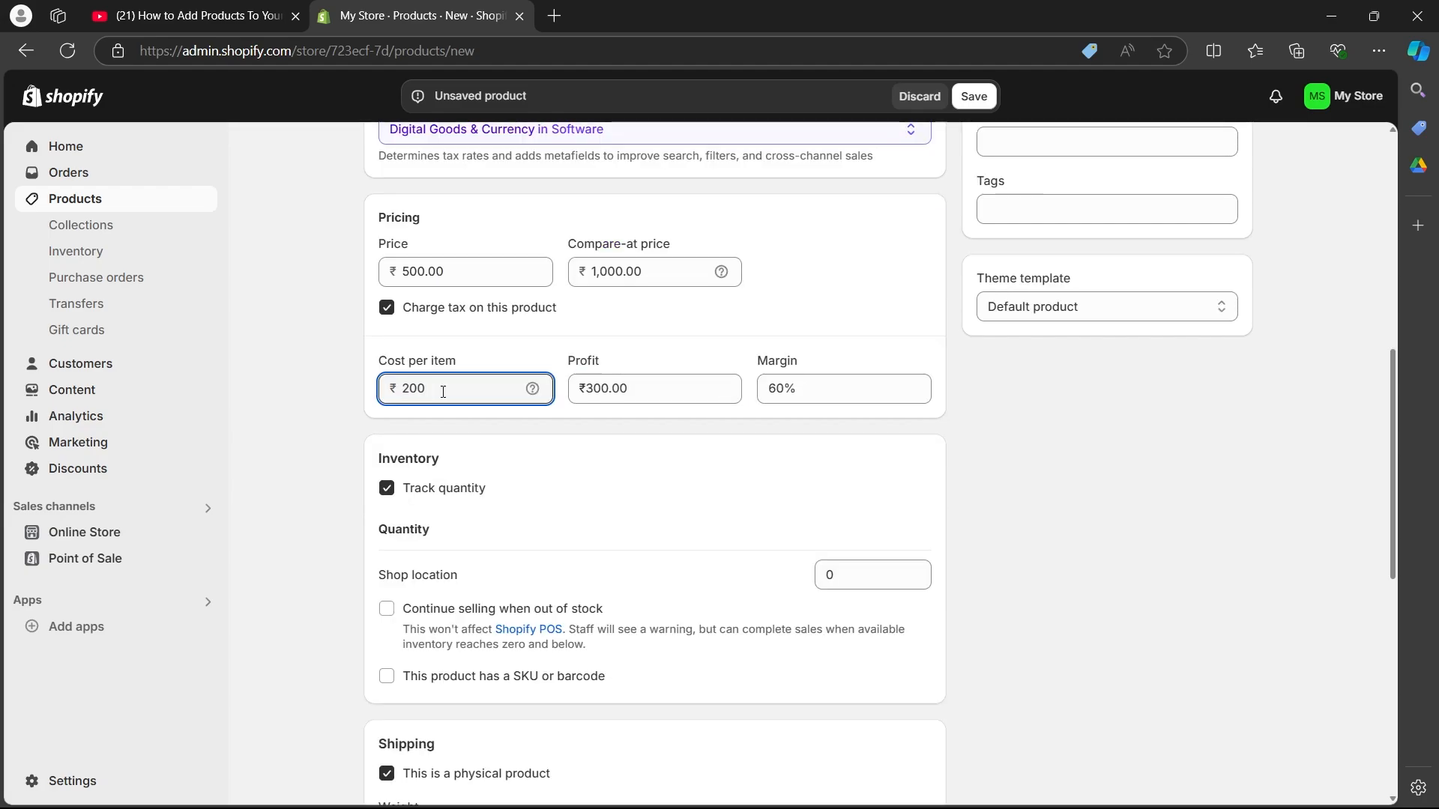
key("Tab")
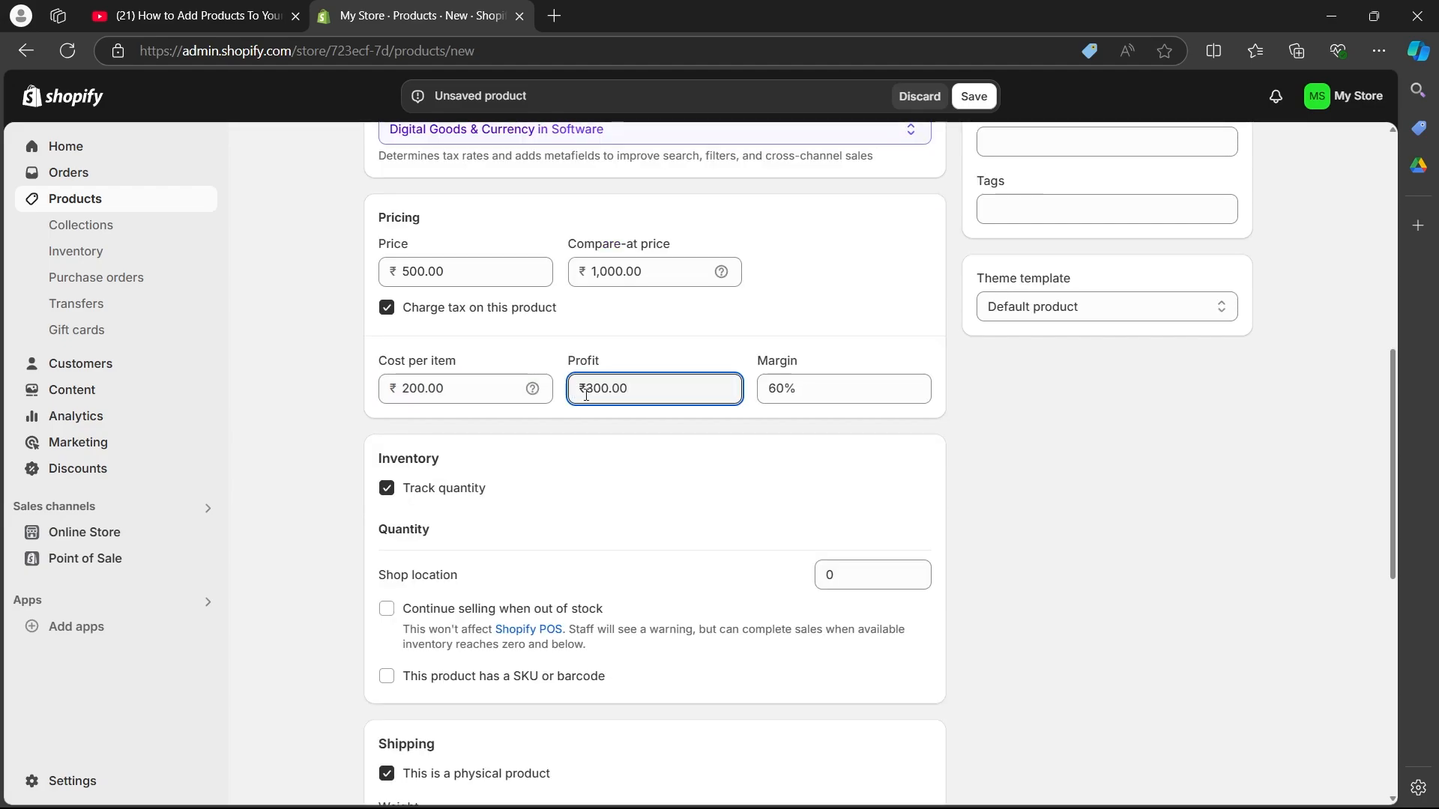
left_click_drag(579, 392, 635, 391)
left_click_drag(392, 389, 431, 389)
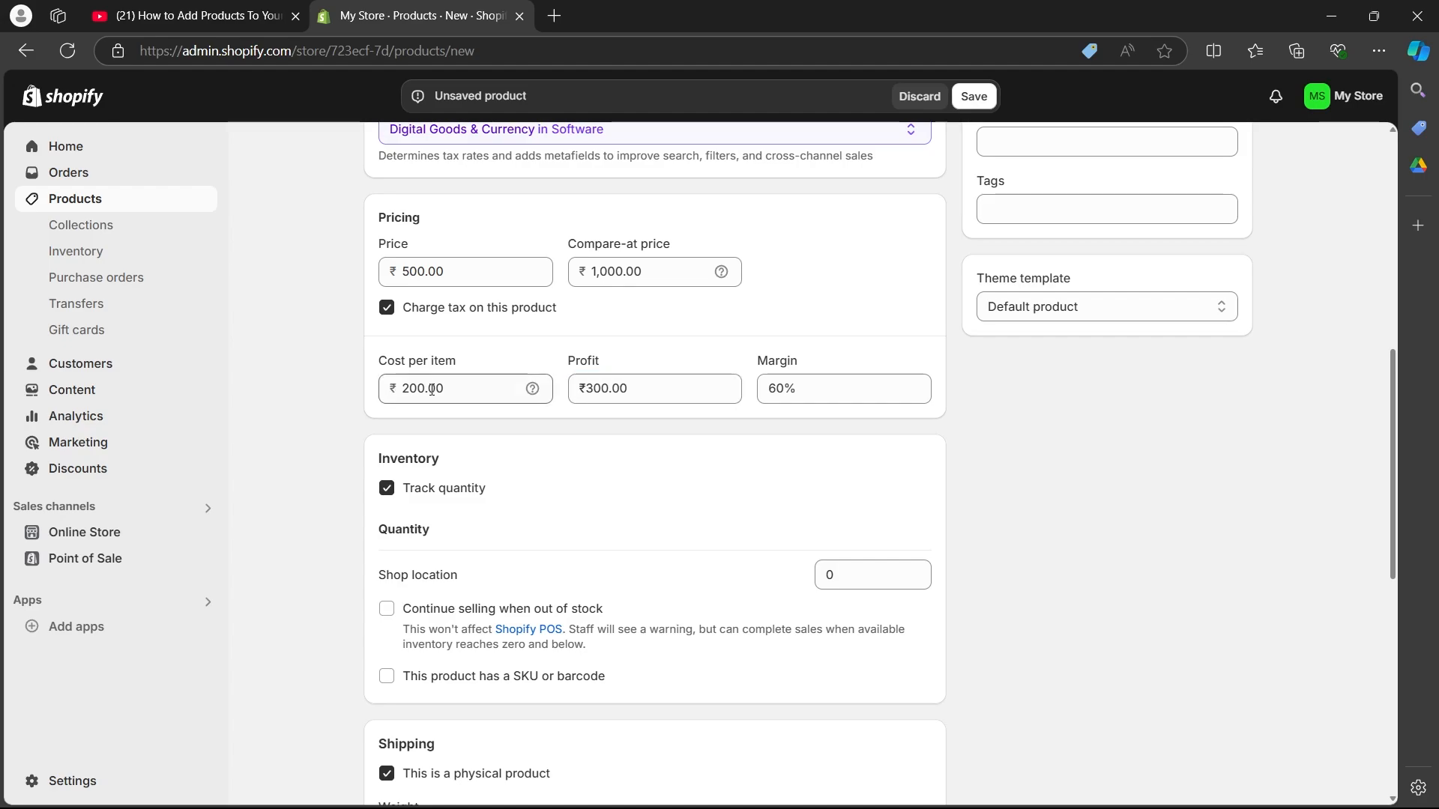
double_click(432, 390)
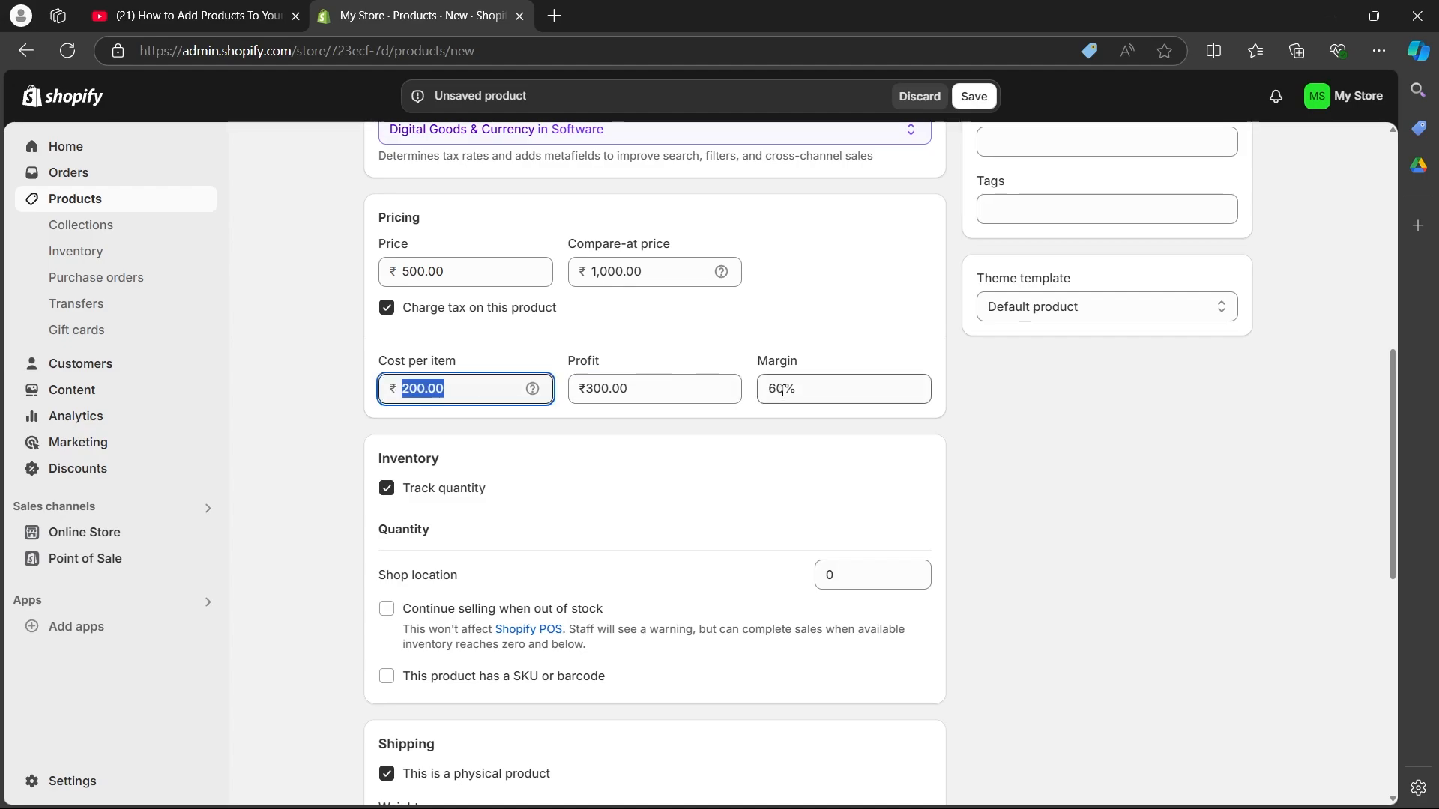
left_click(326, 330)
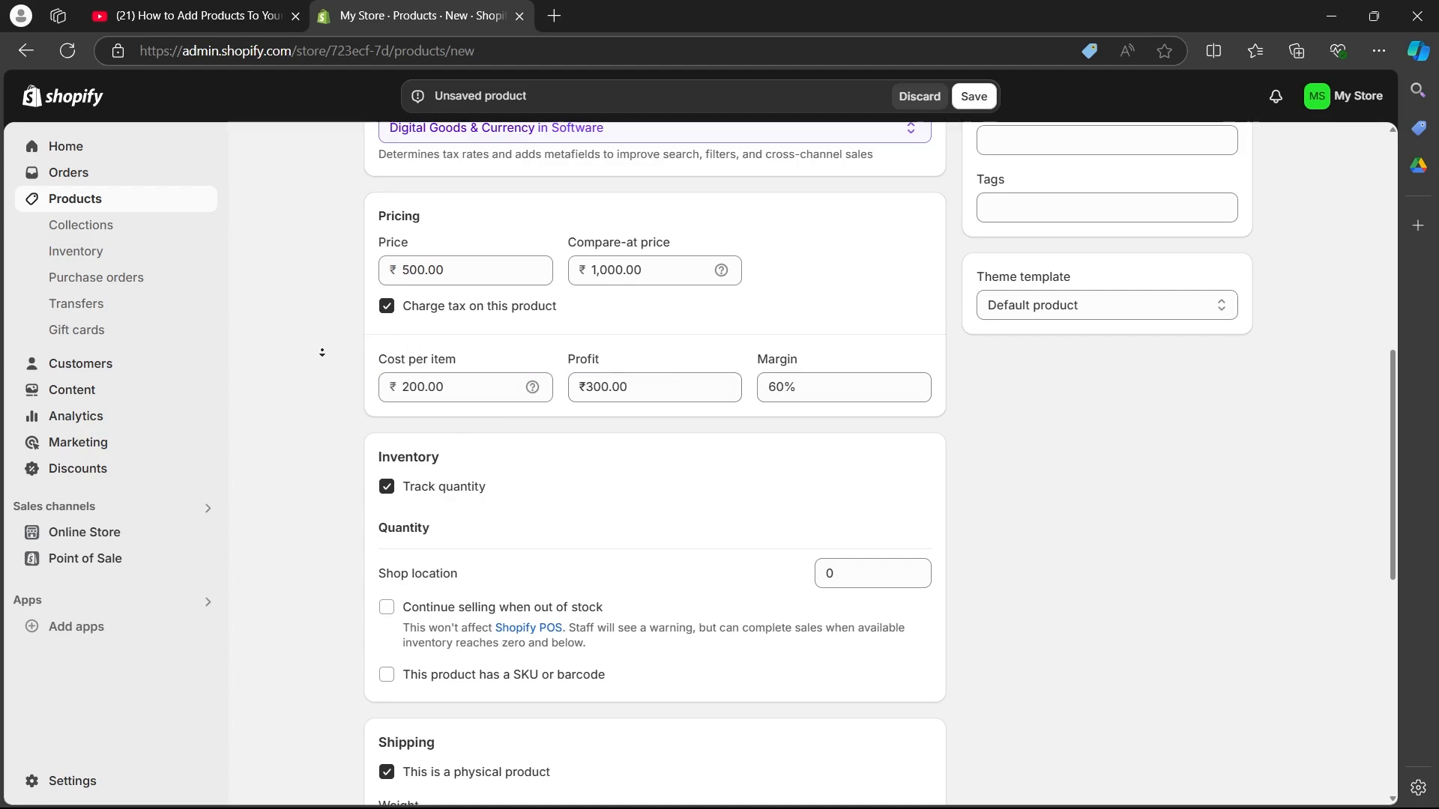
Step: Turn off quantity tracking for the product and unmark it as a physical product in its shipping settings
scroll(326, 330, "down", 5)
scroll(389, 242, "up", 1)
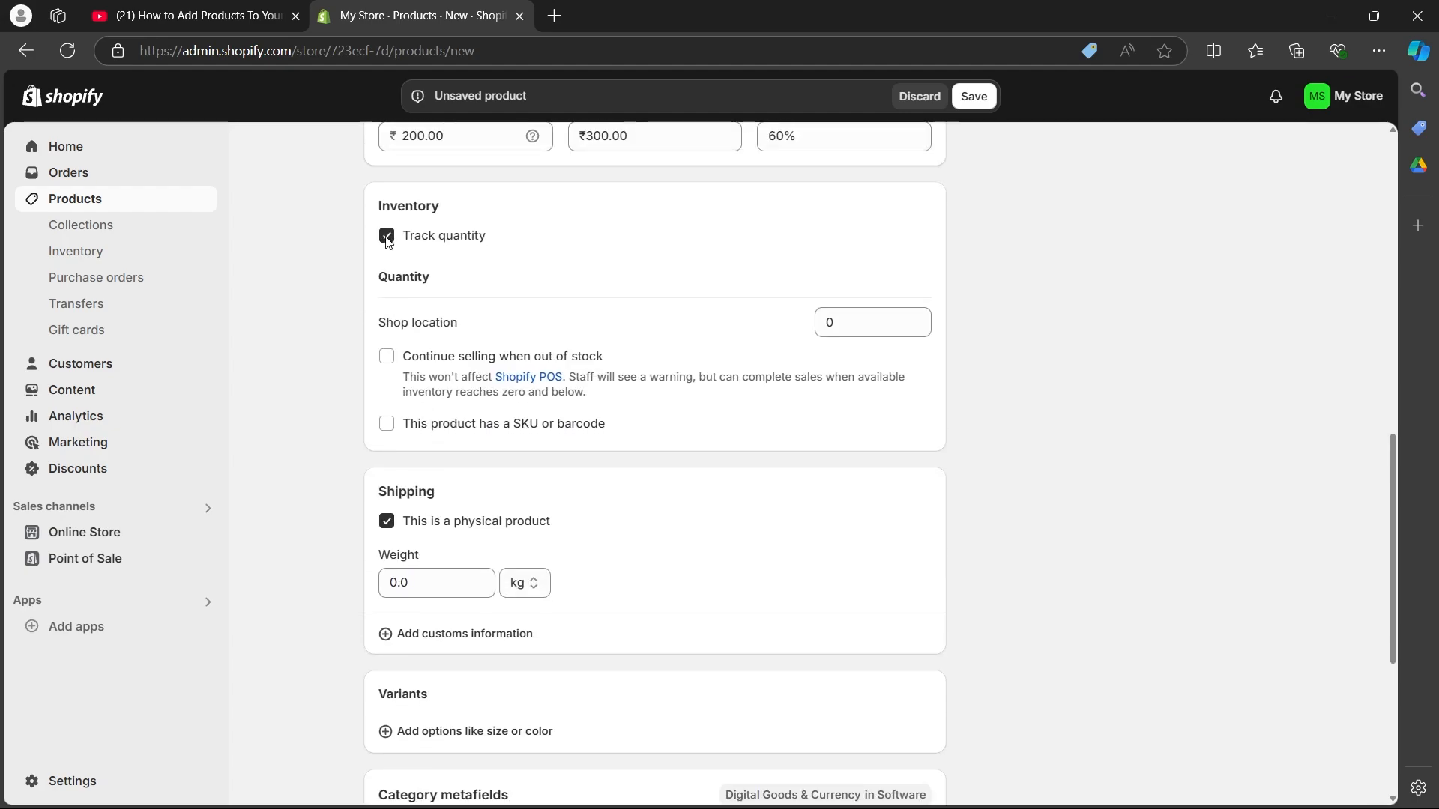
left_click(387, 237)
scroll(430, 347, "down", 2)
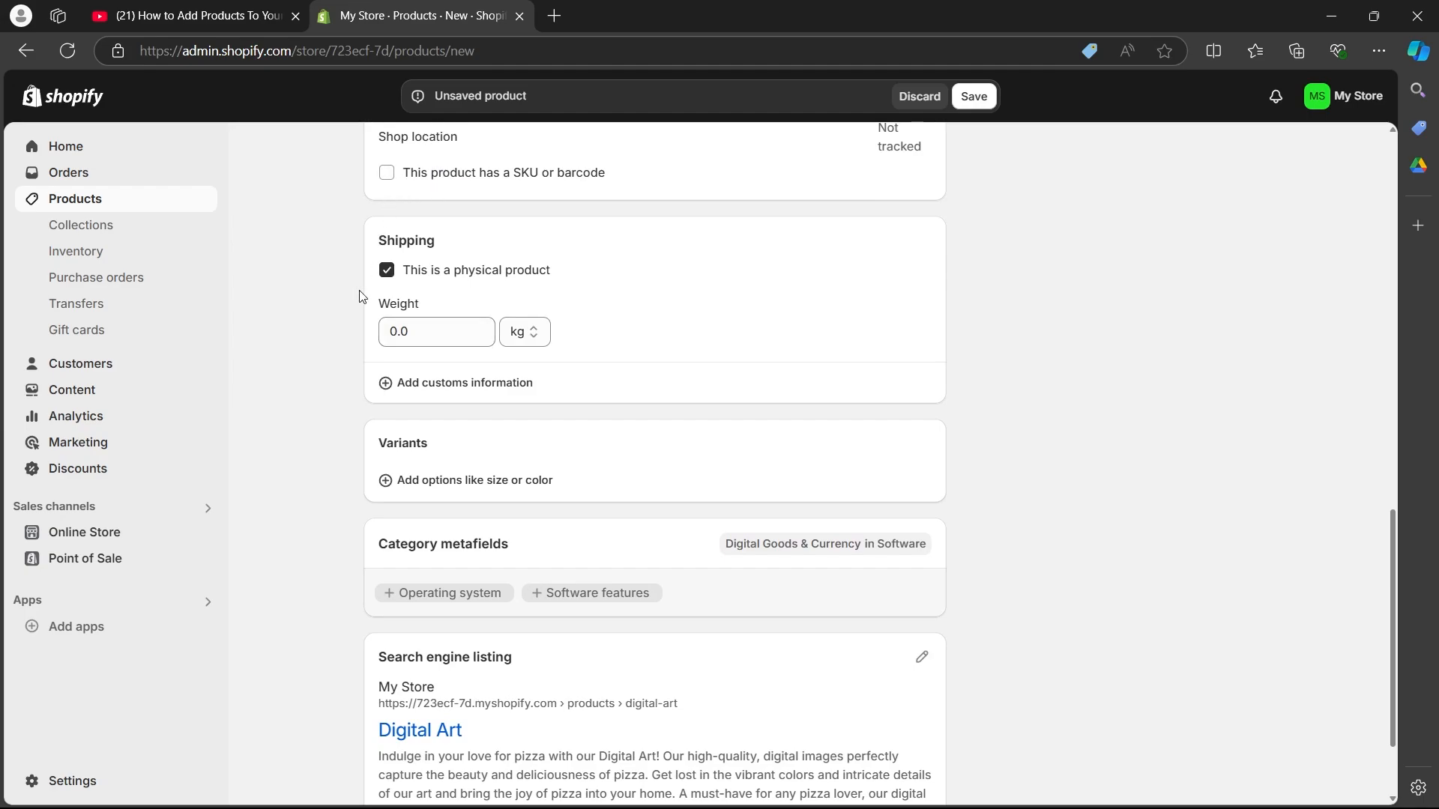
scroll(326, 294, "down", 1)
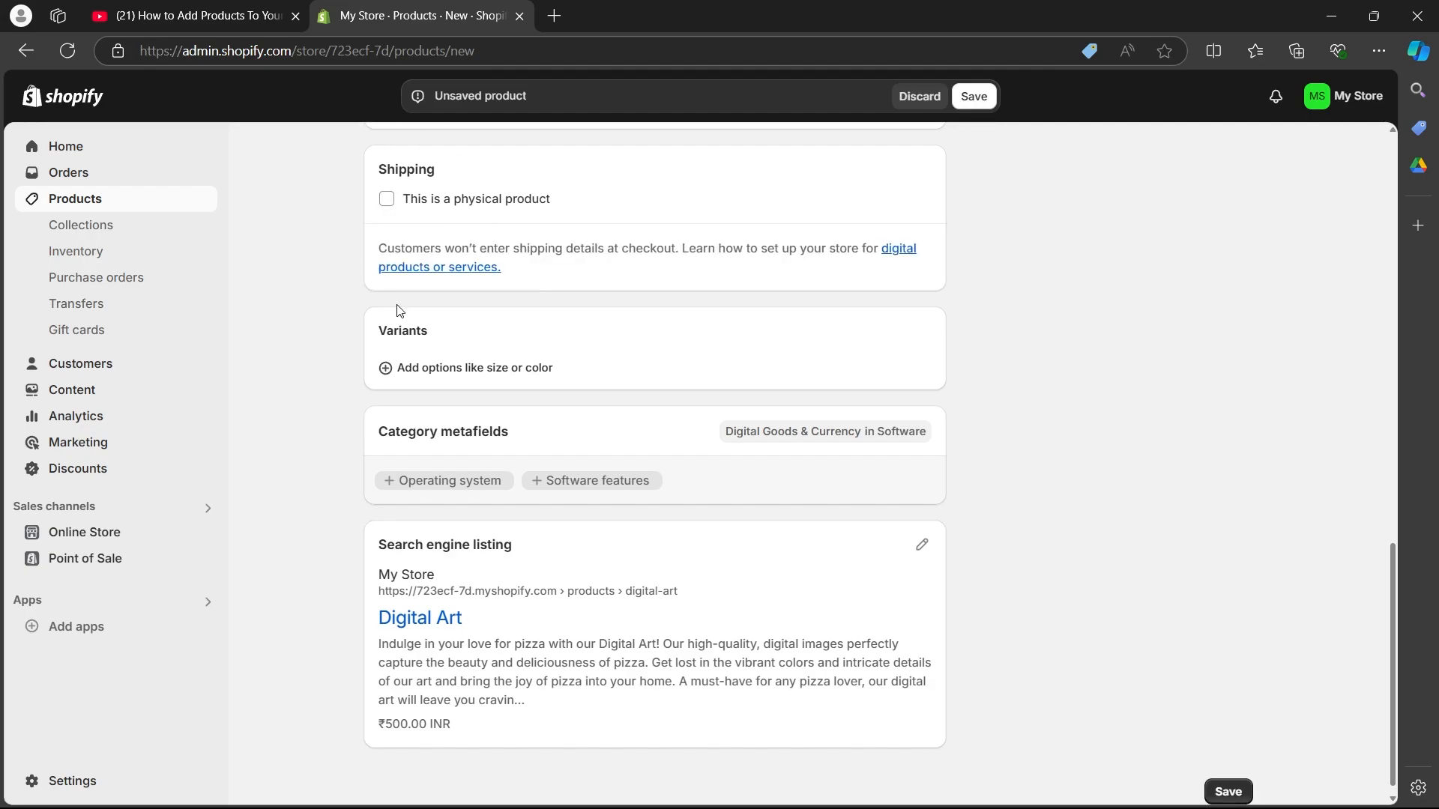
scroll(309, 347, "down", 1)
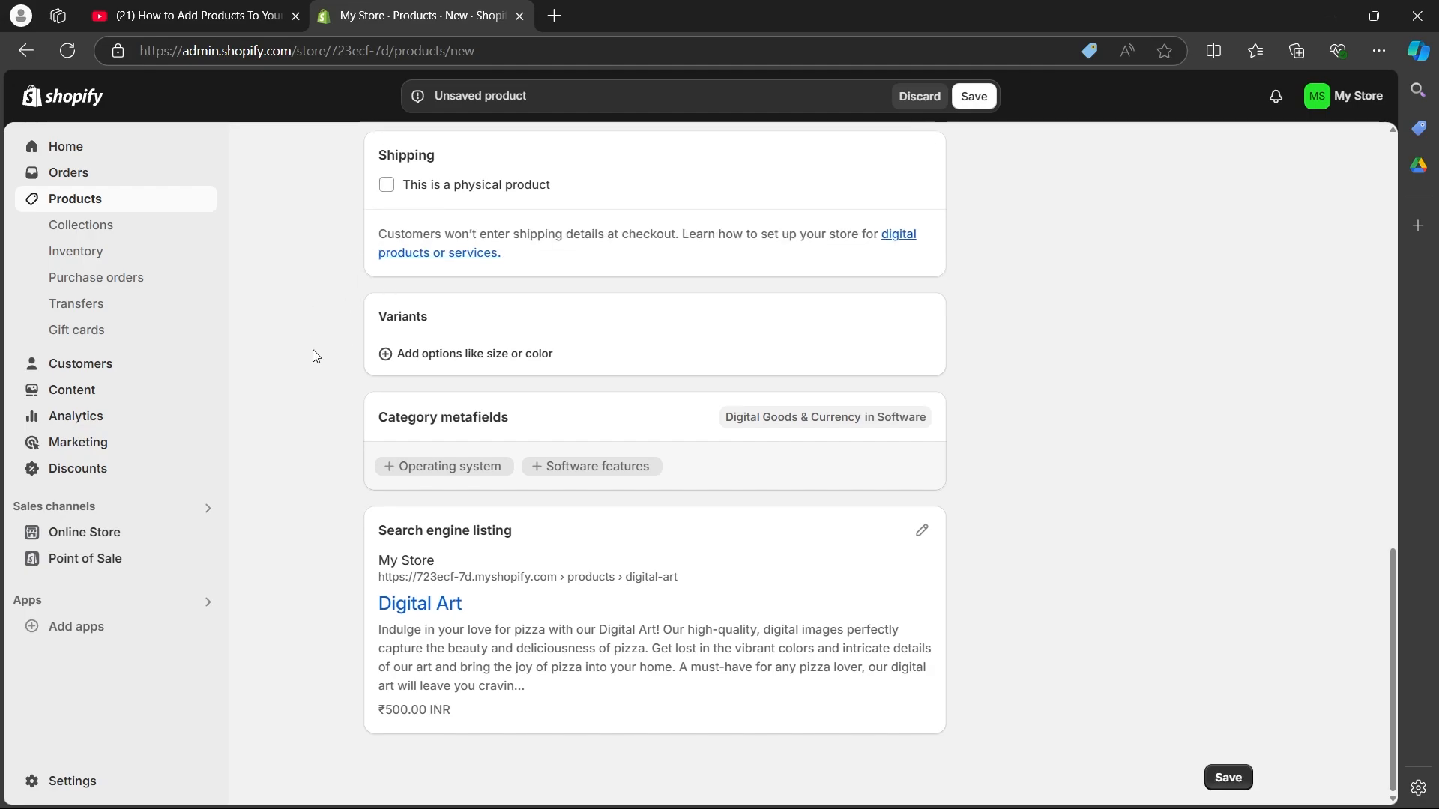
left_click(420, 362)
left_click(441, 364)
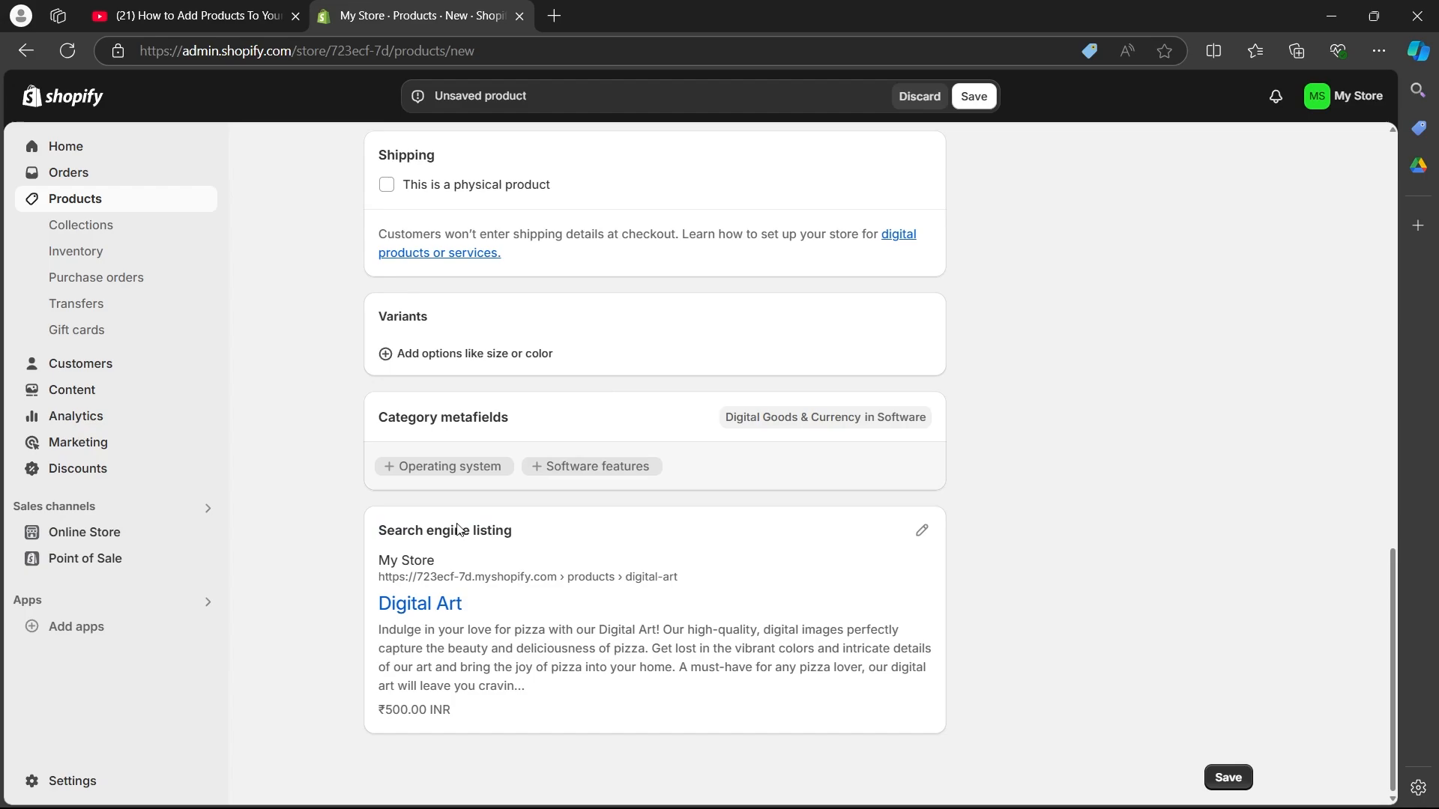
left_click_drag(378, 530, 514, 530)
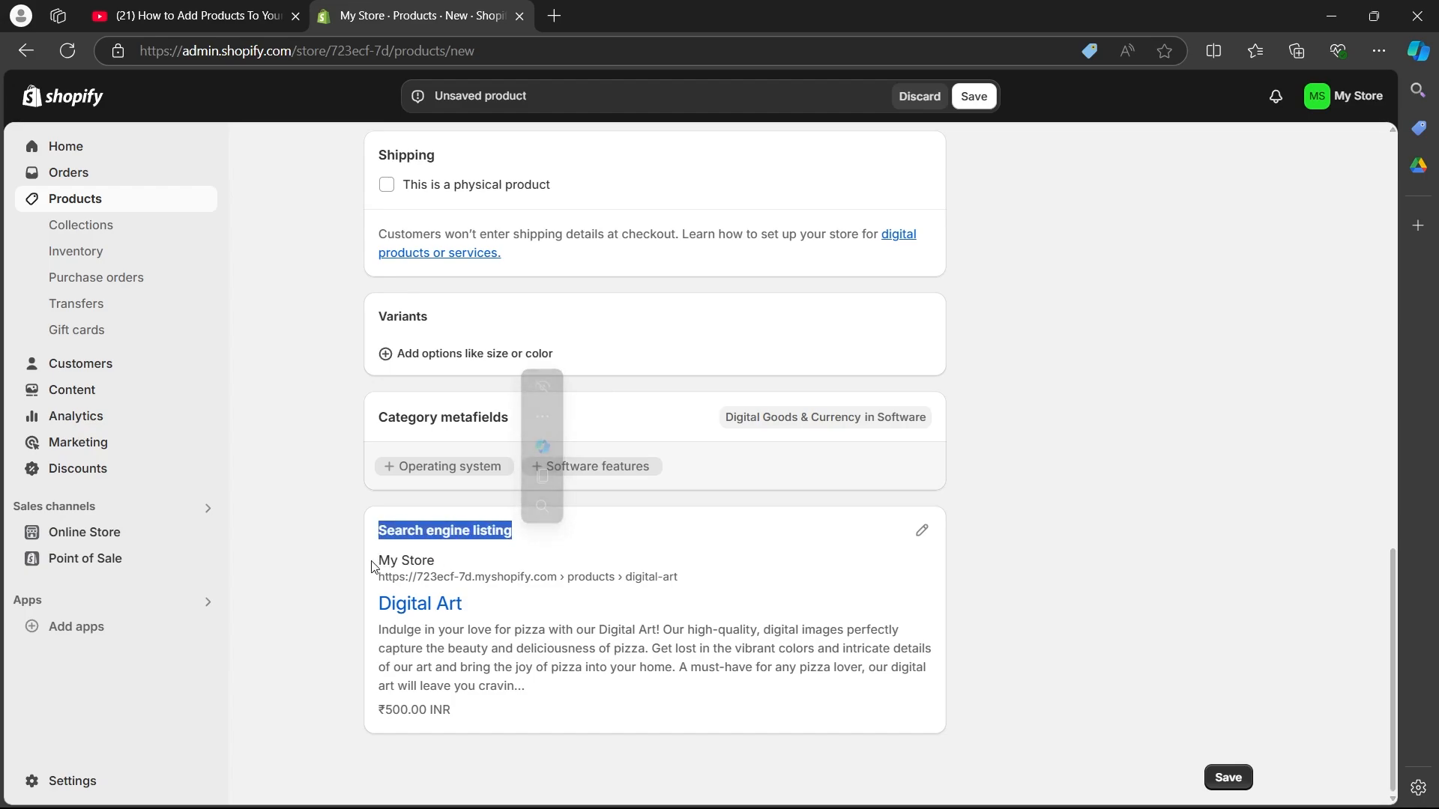
left_click_drag(377, 560, 463, 604)
left_click_drag(558, 524, 454, 530)
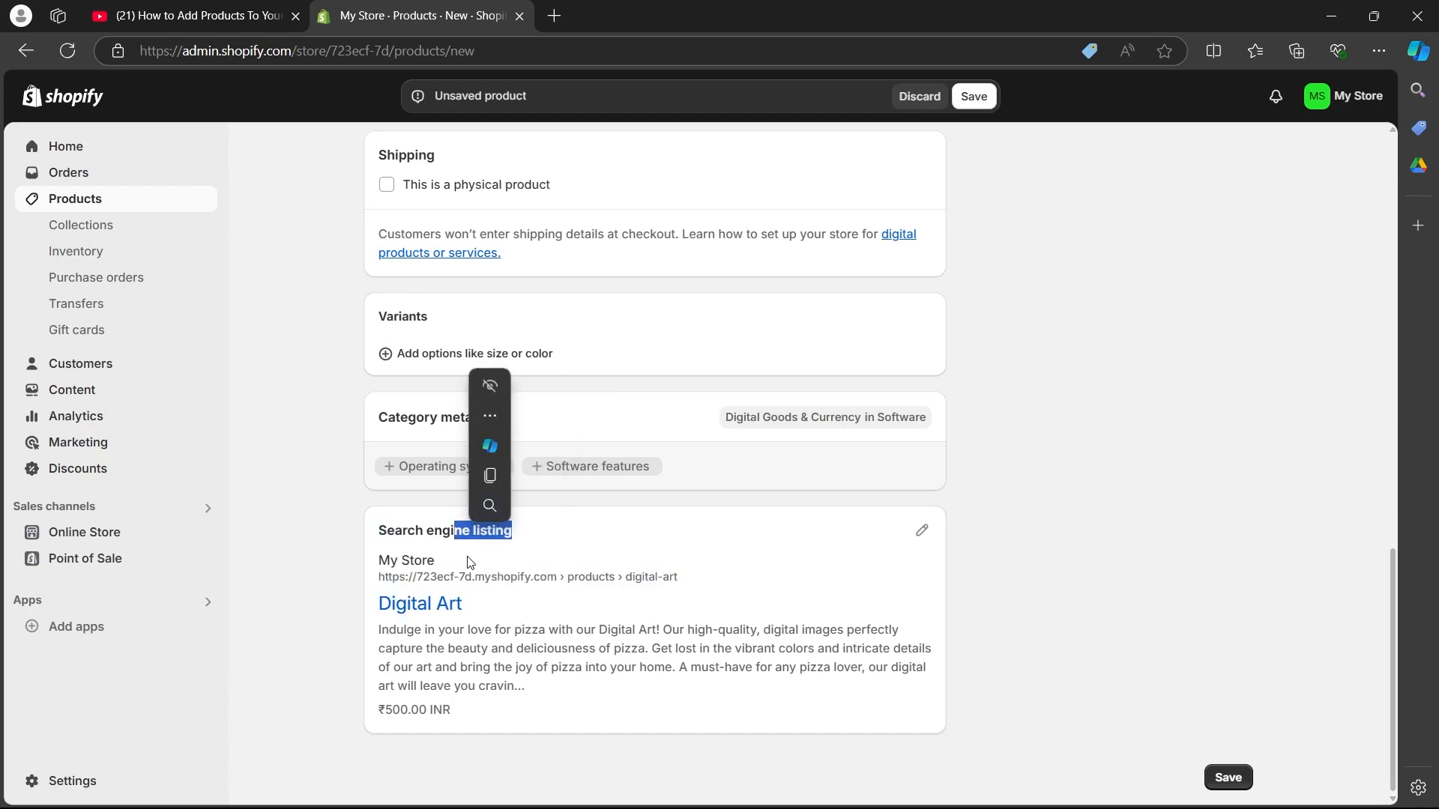
left_click(338, 548)
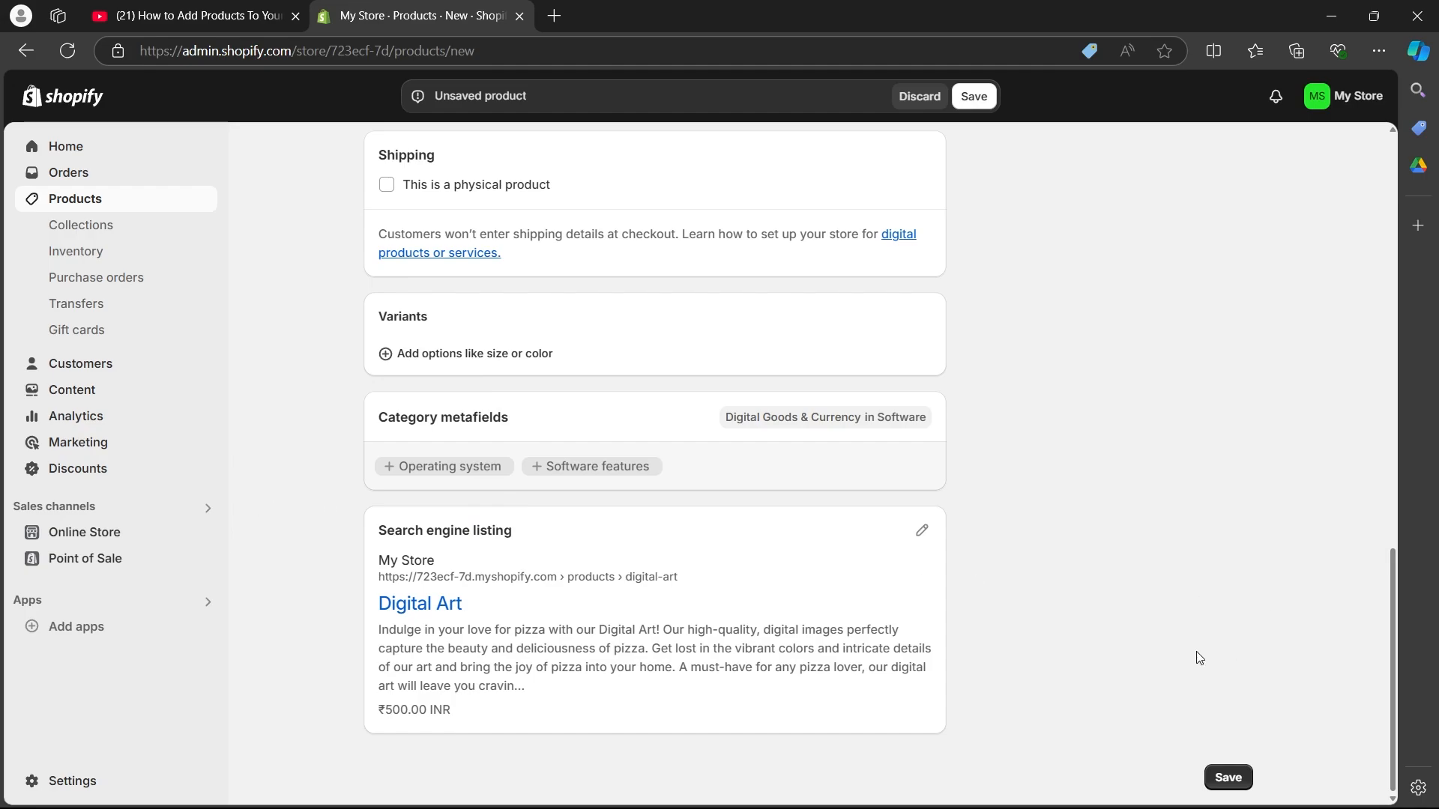
Step: Choose Active as the product's status and save the new Digital Art product
scroll(1091, 711, "up", 15)
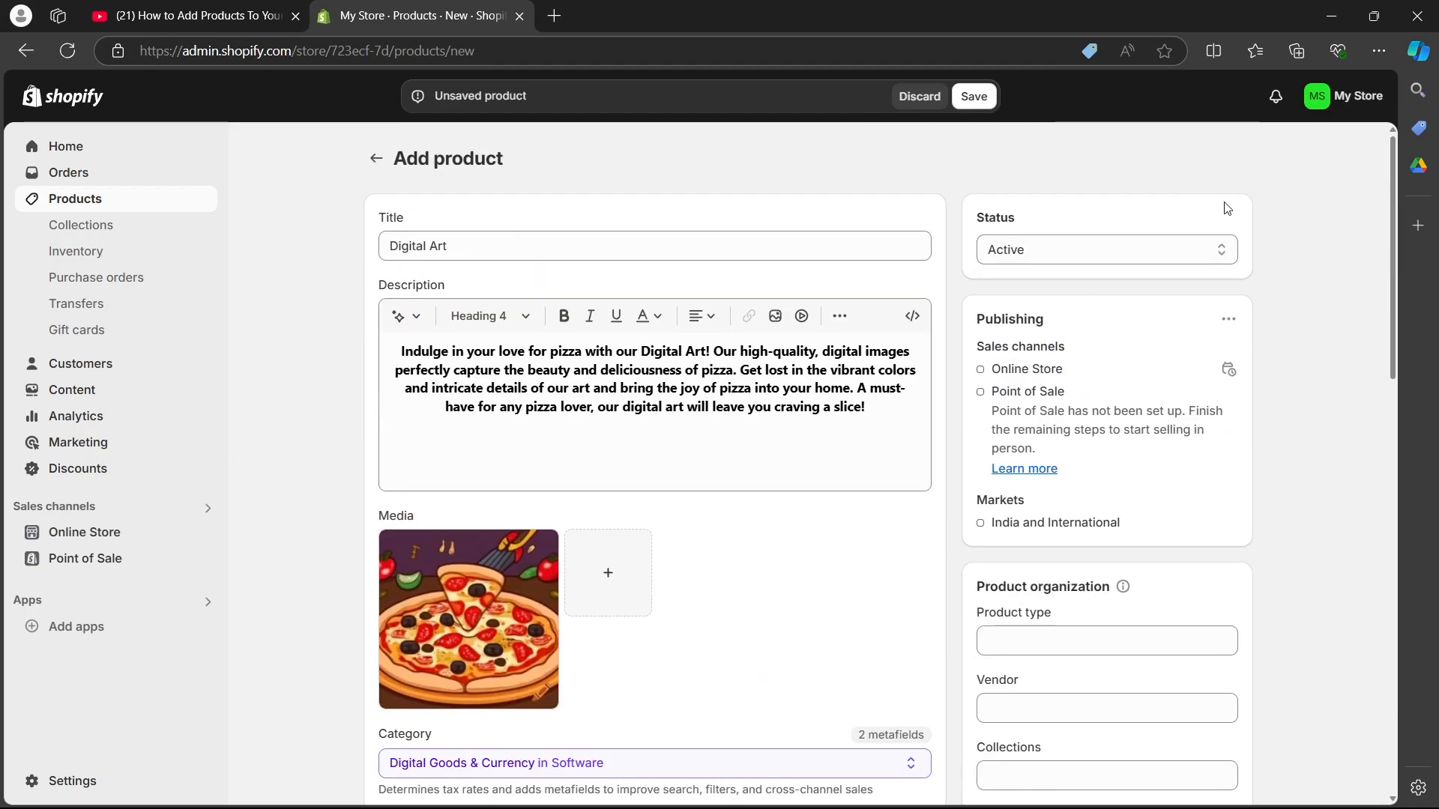
left_click(1115, 249)
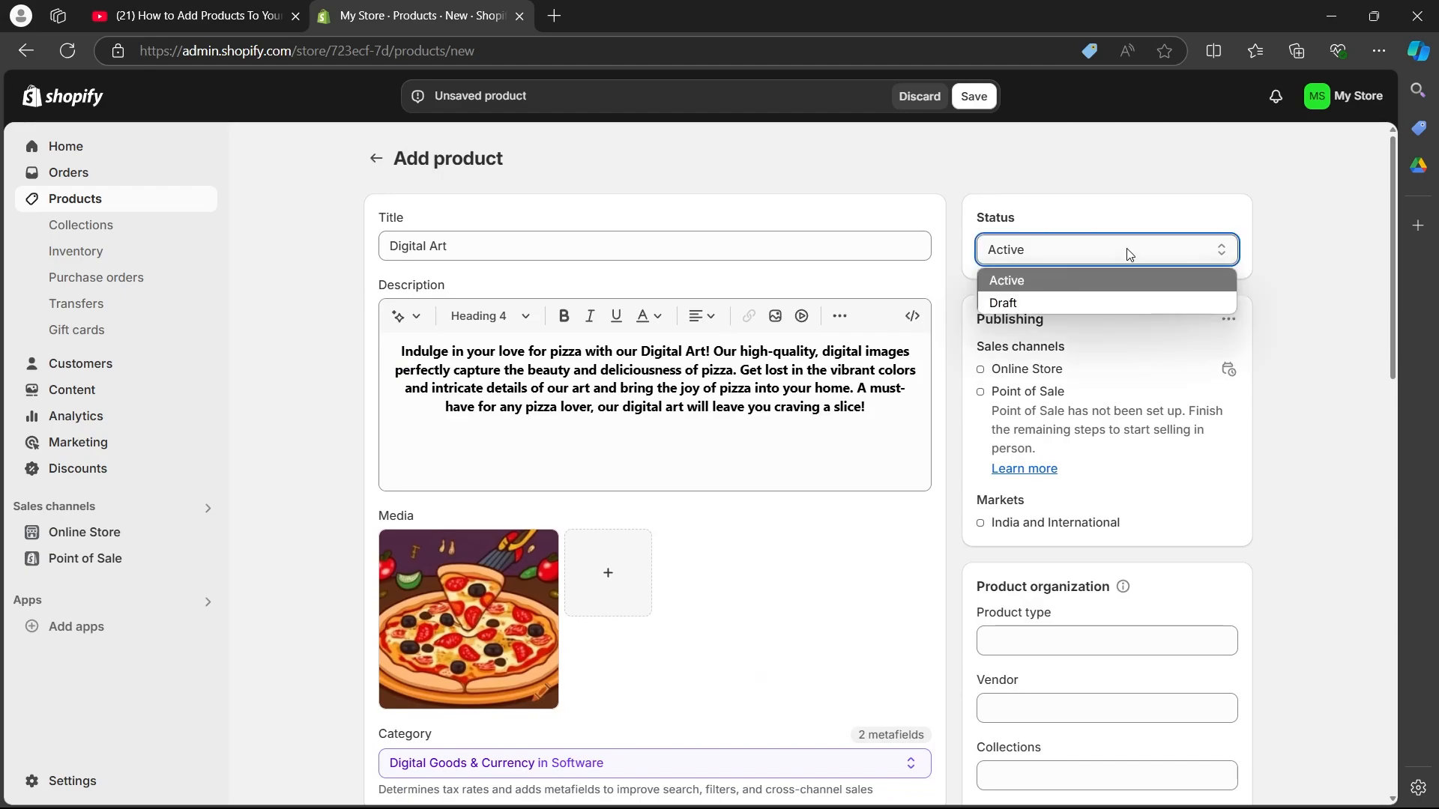
left_click(1058, 282)
scroll(1342, 267, "down", 4)
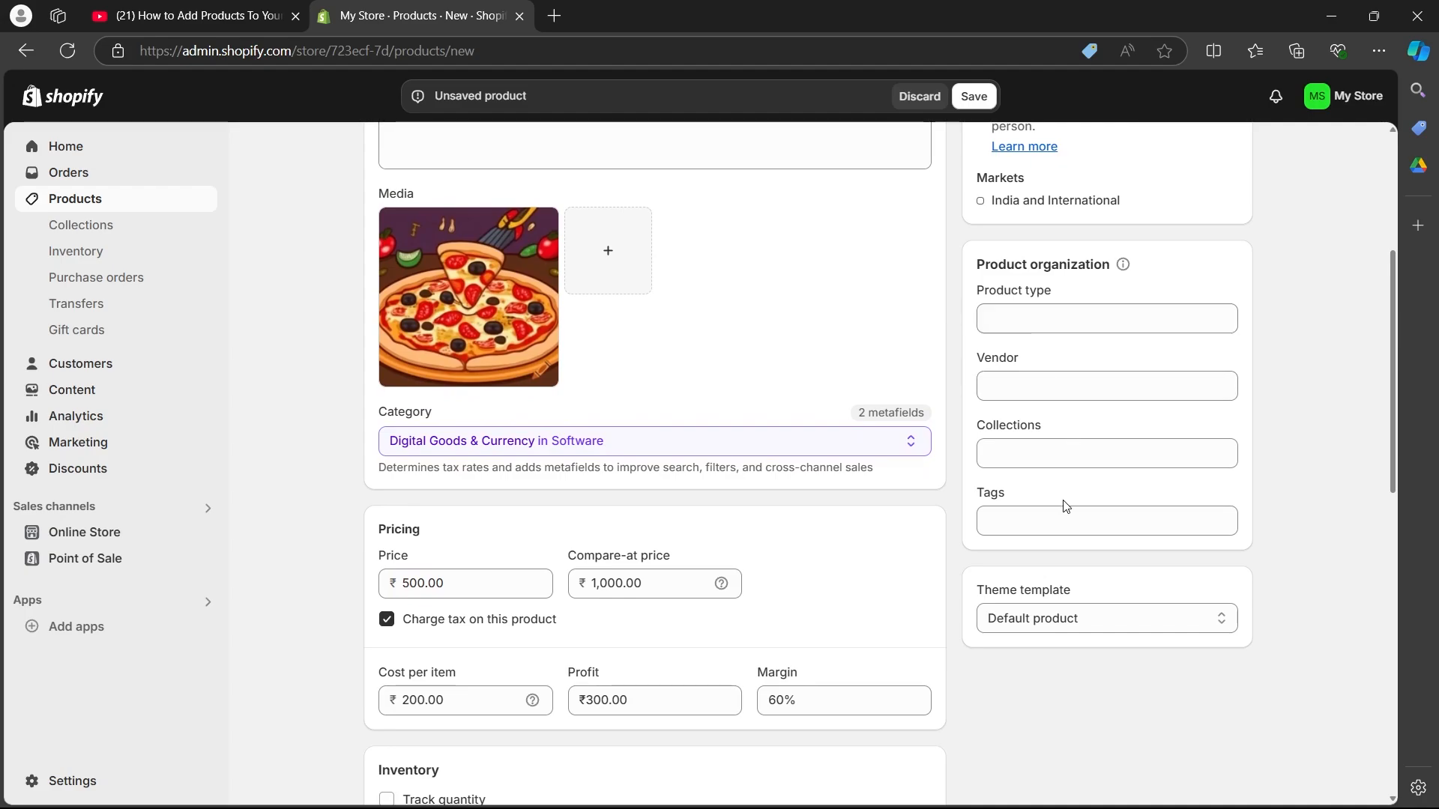
scroll(1120, 623, "up", 5)
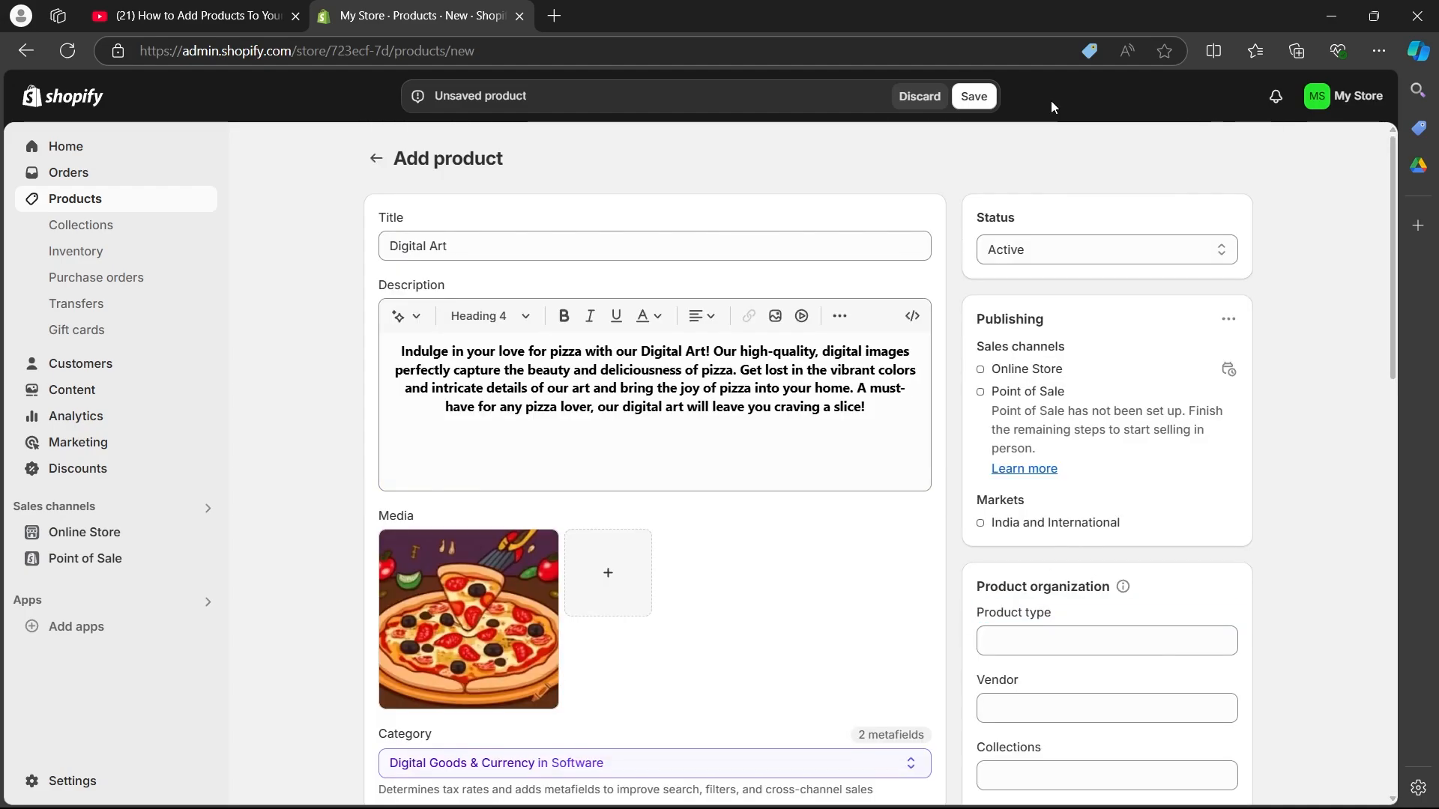
left_click(973, 97)
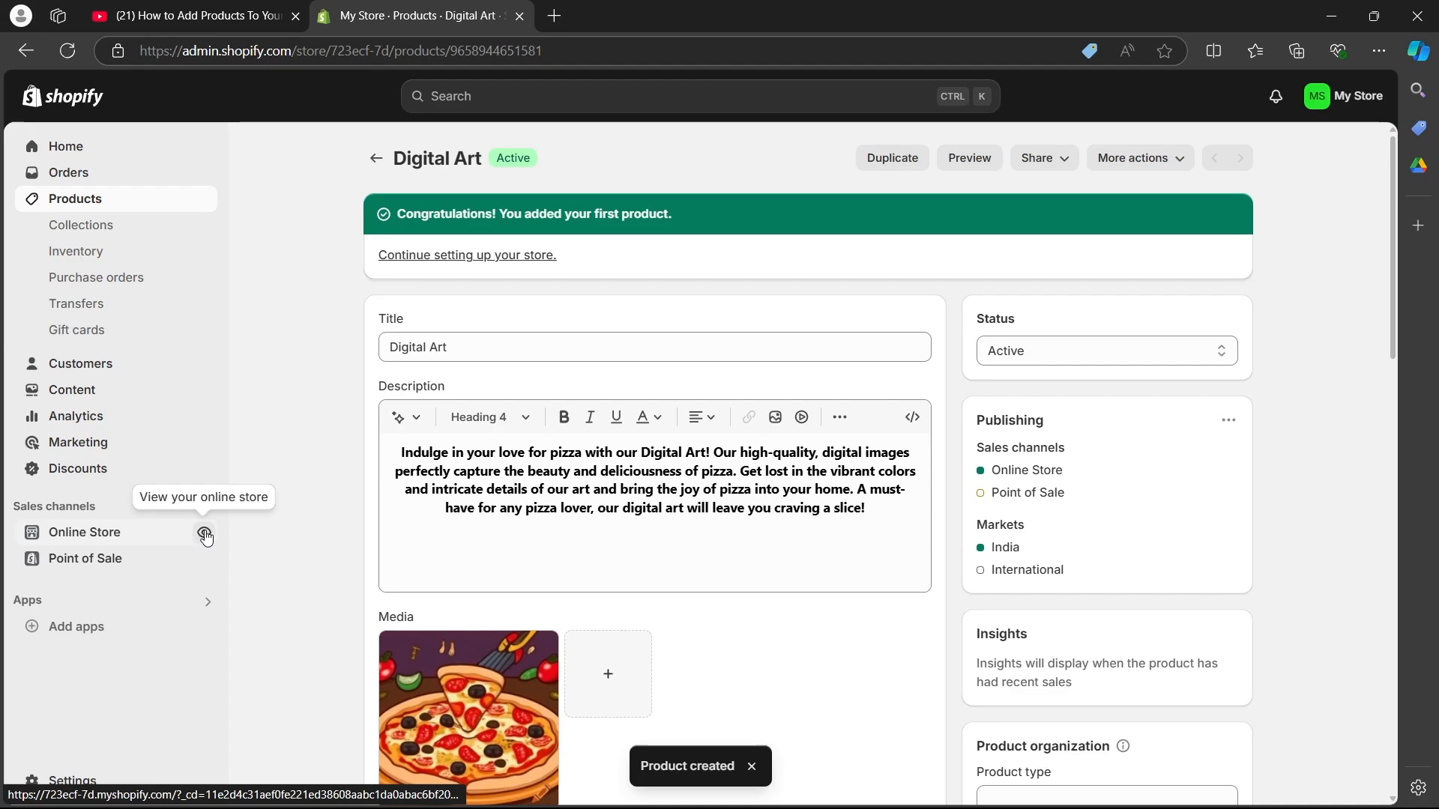
Step: View the online store and examine the Digital Art product page opened from the featured products
left_click(205, 533)
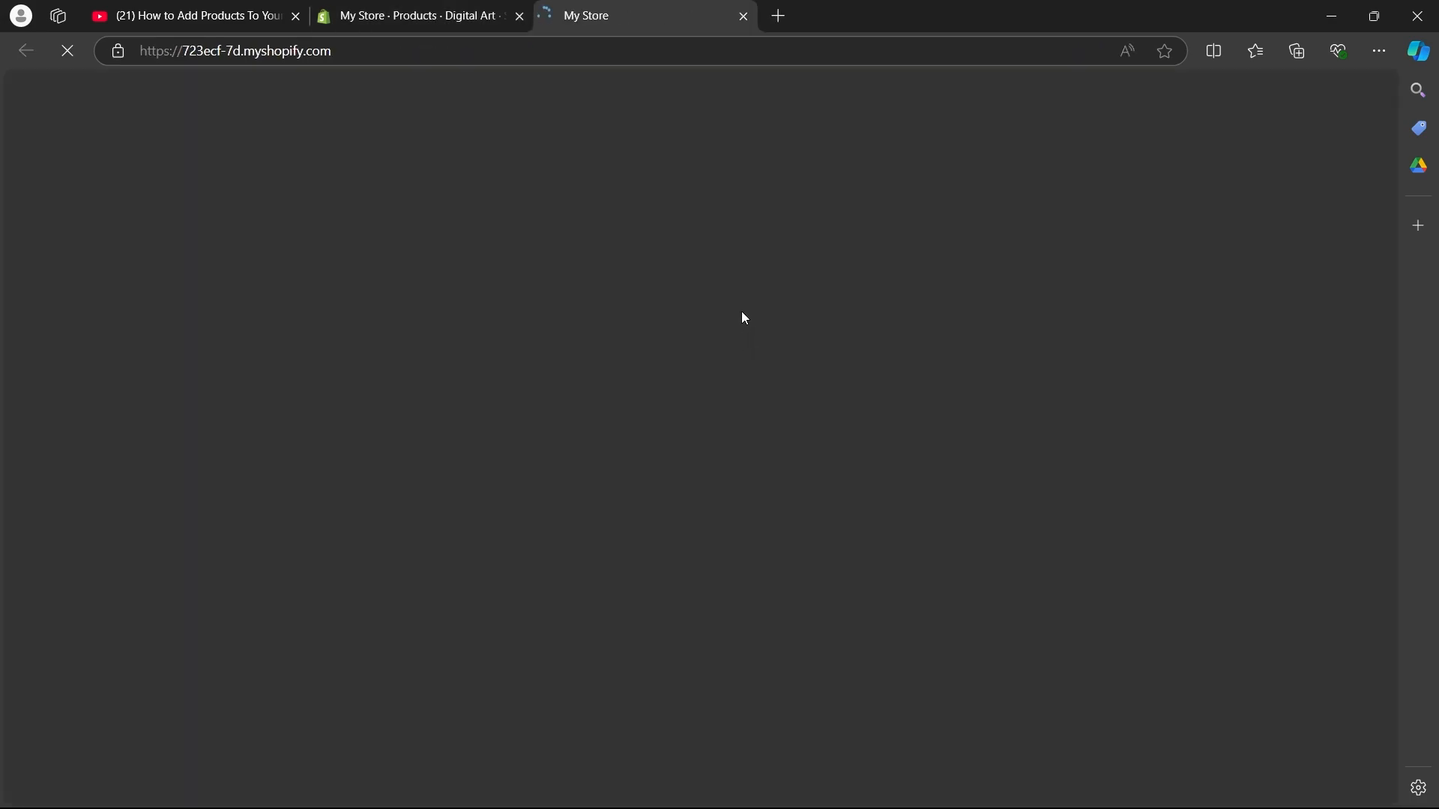
scroll(375, 186, "down", 10)
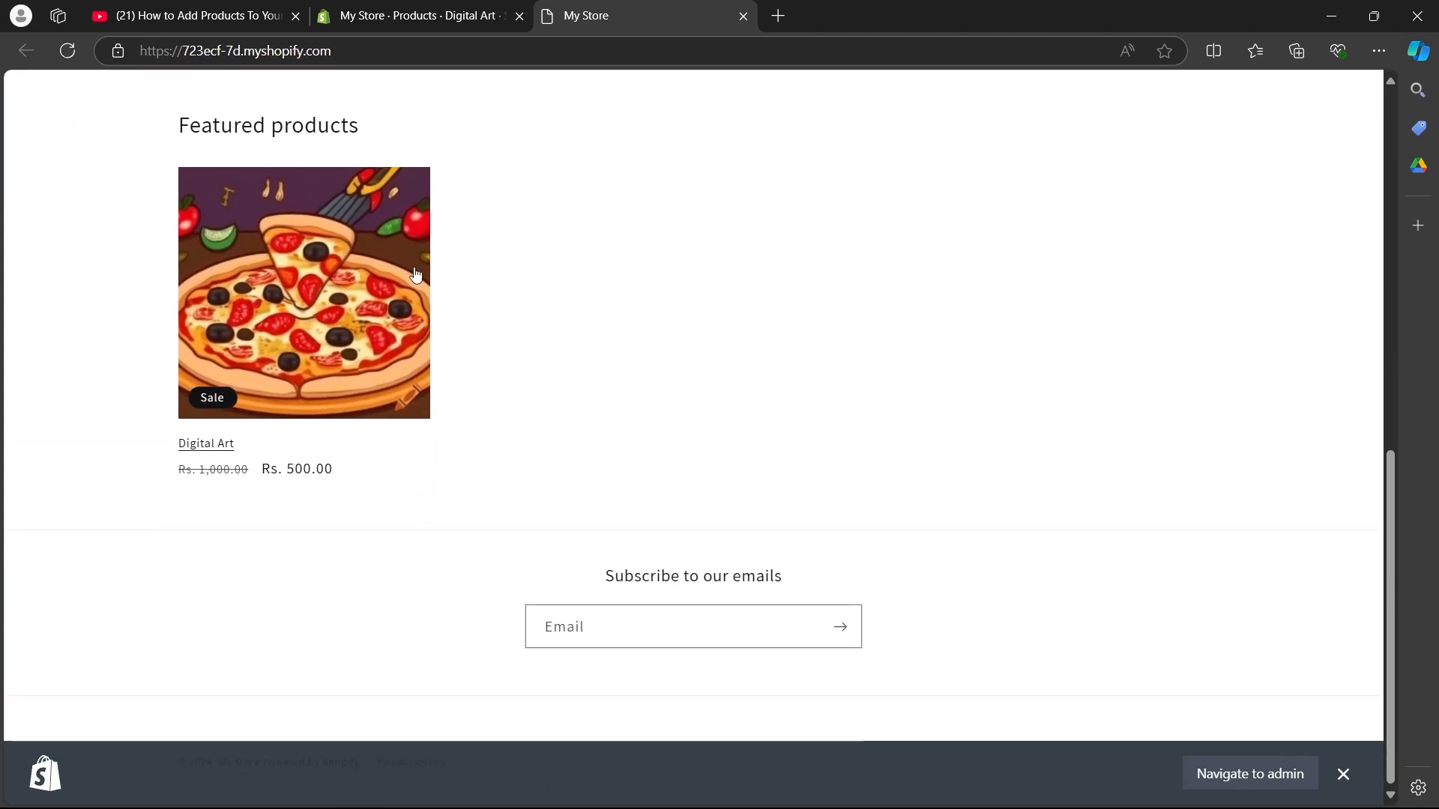
left_click(315, 261)
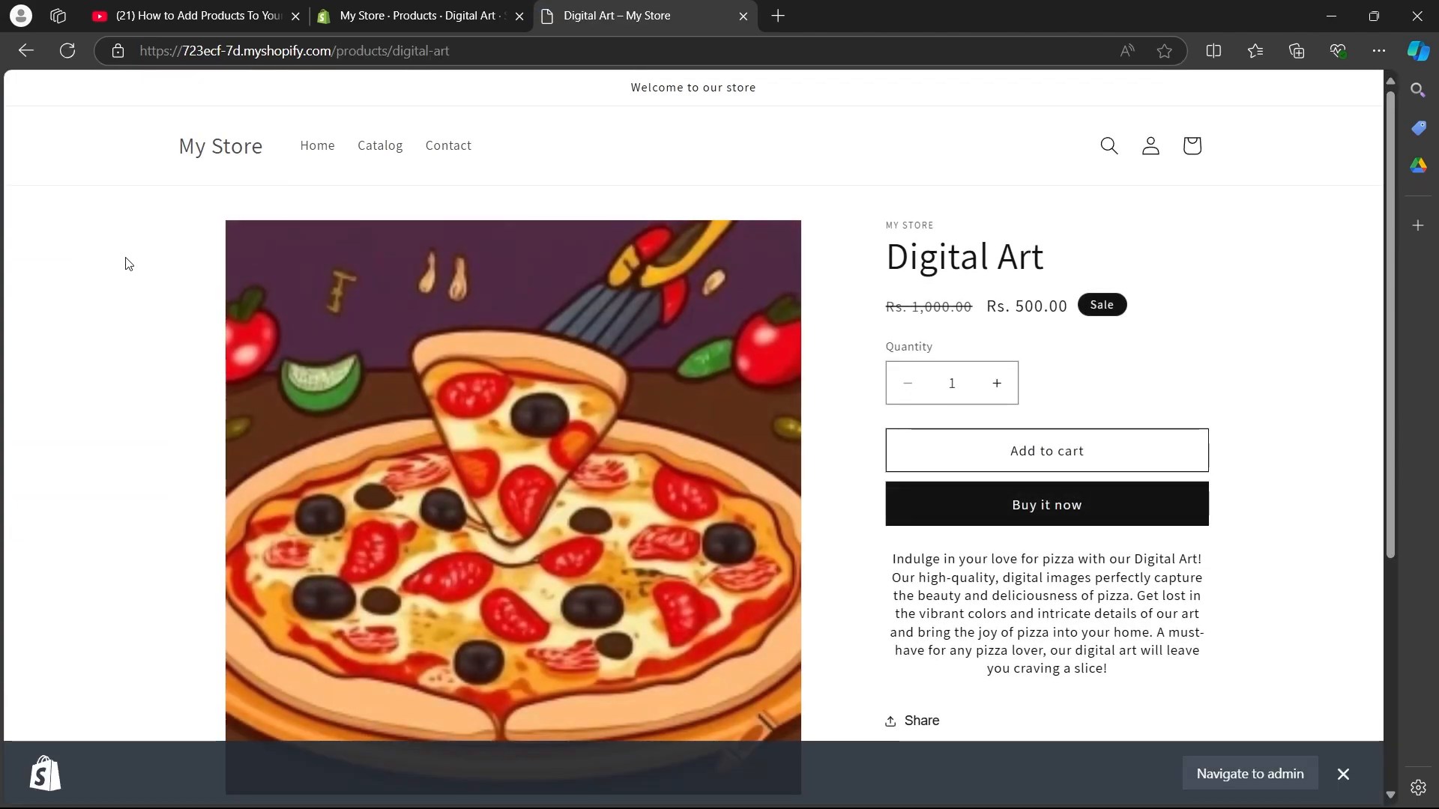
scroll(123, 314, "down", 4)
mouse_move(989, 779)
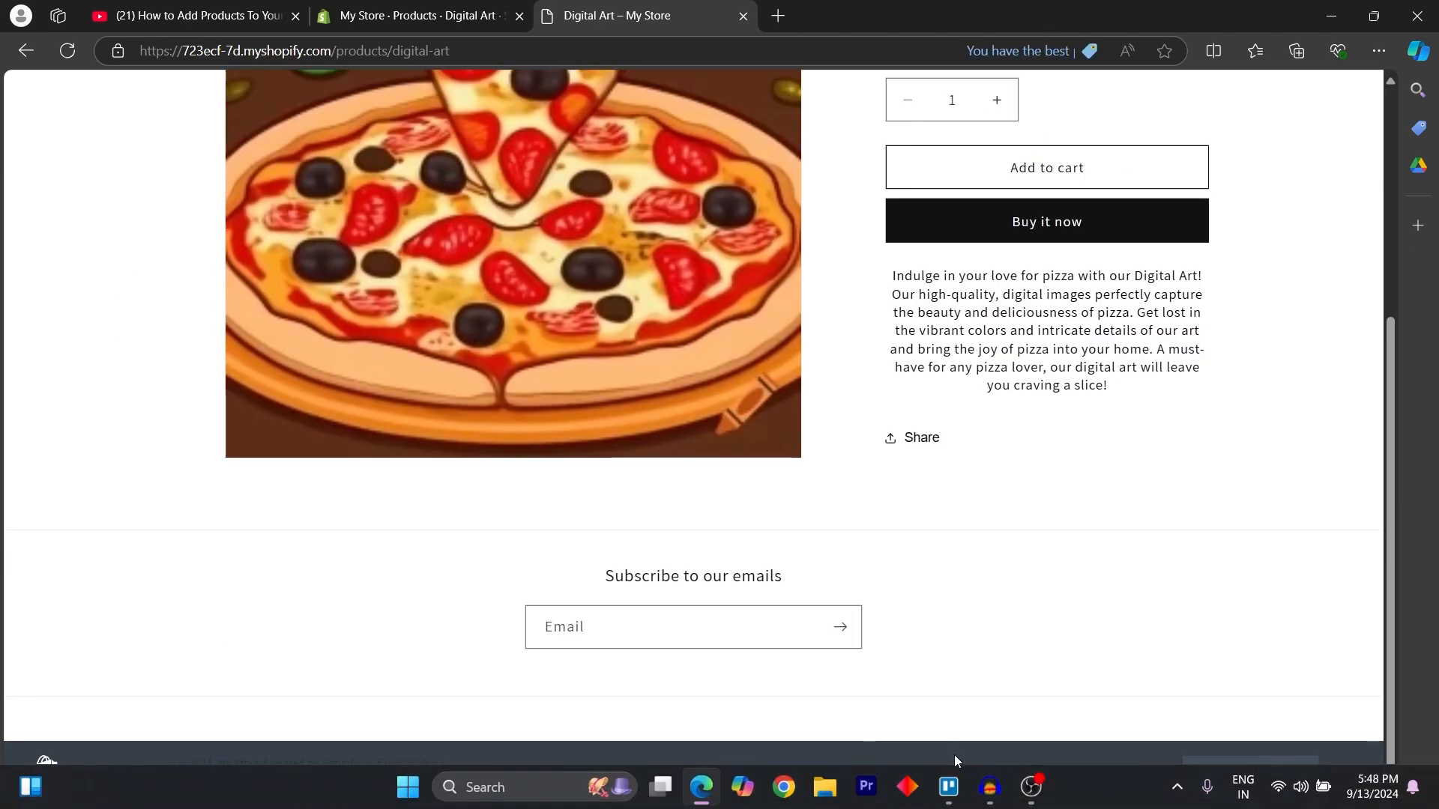